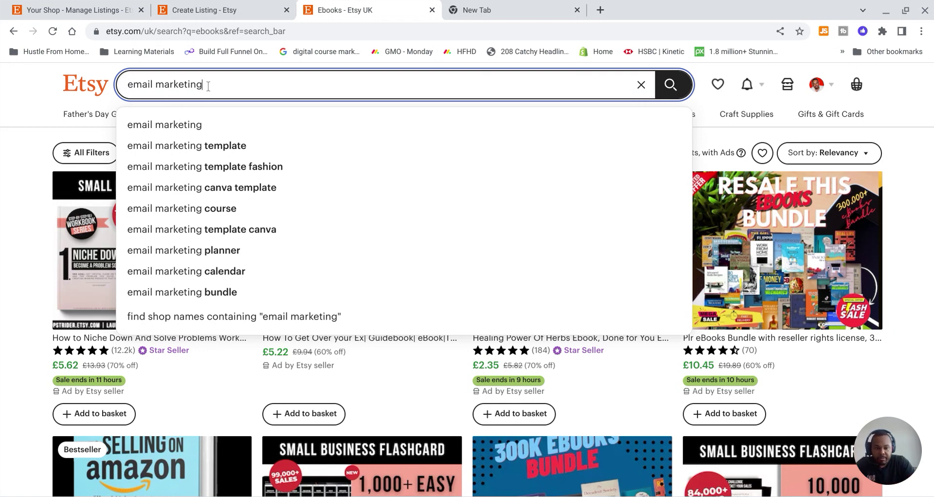
Search Etsy for "music producers" and look through the results
left_click(910, 146)
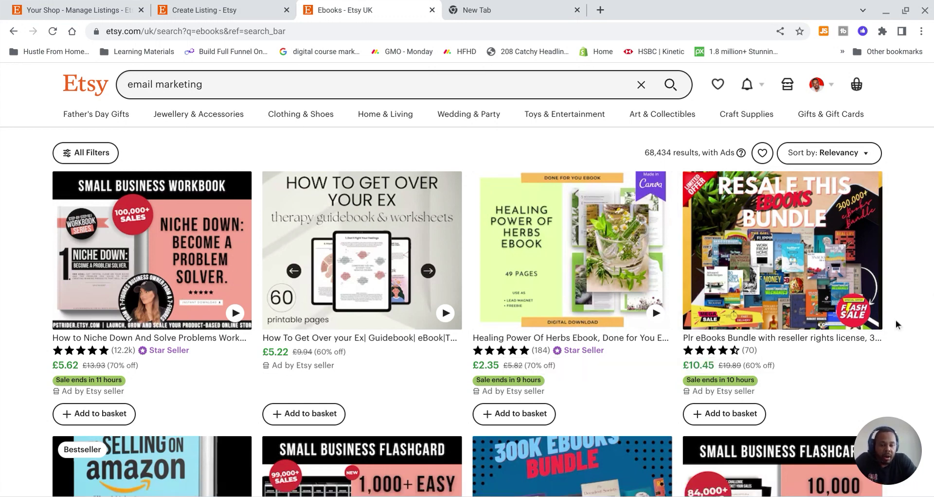
triple_click(193, 90)
type("mu")
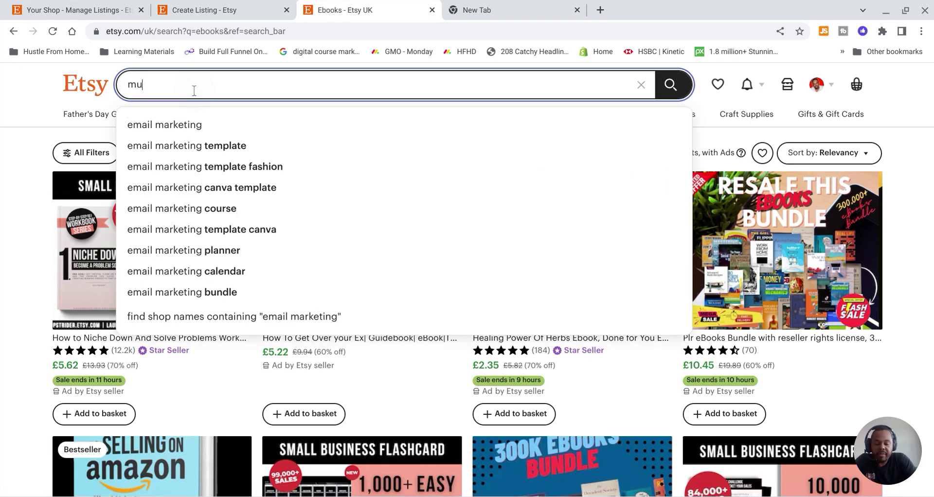
type("sic producers")
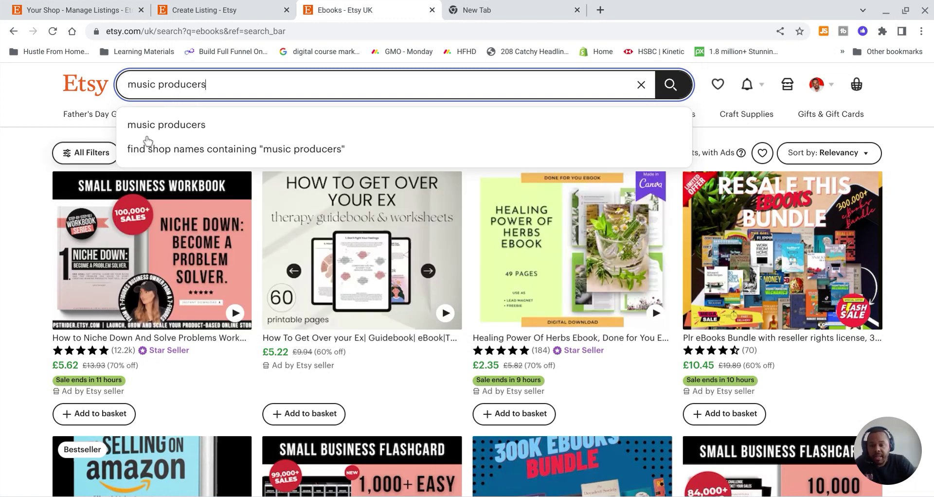
left_click(163, 125)
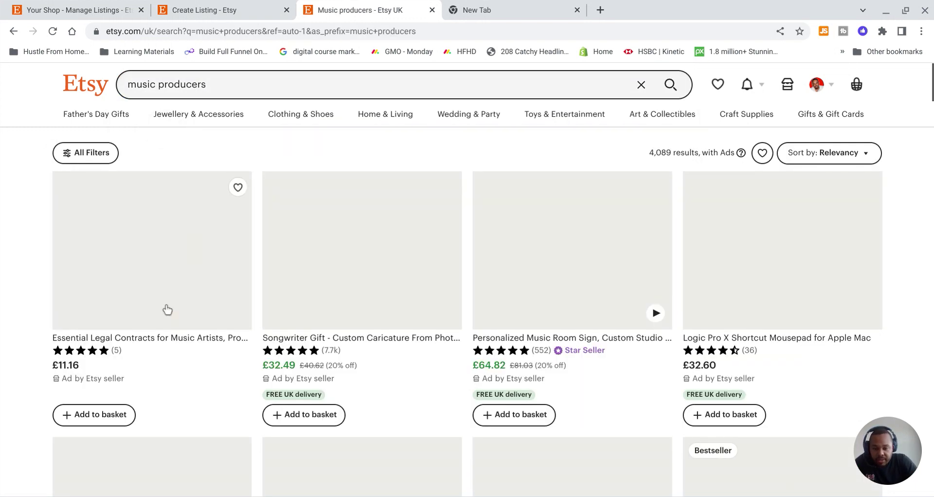
scroll(148, 270, "down", 9)
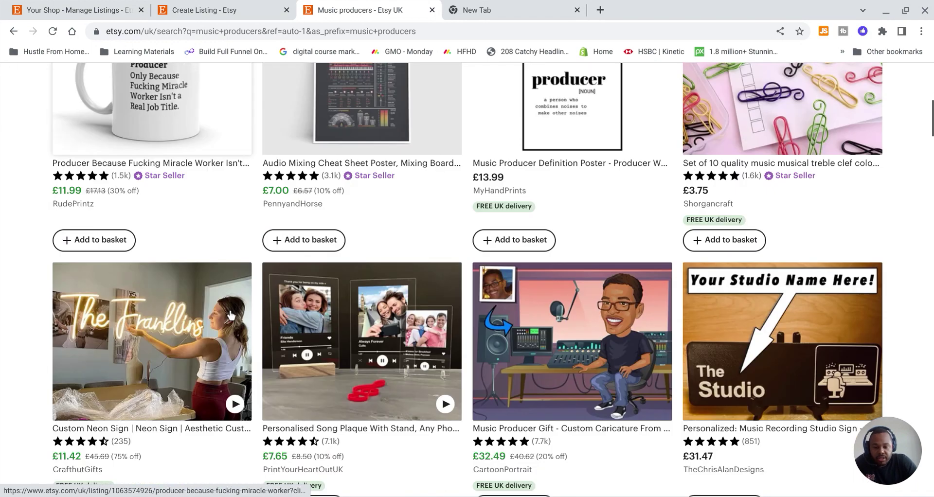
scroll(231, 315, "up", 10)
Search Etsy for "selling beats online" and look through the results
triple_click(199, 86)
type("sell")
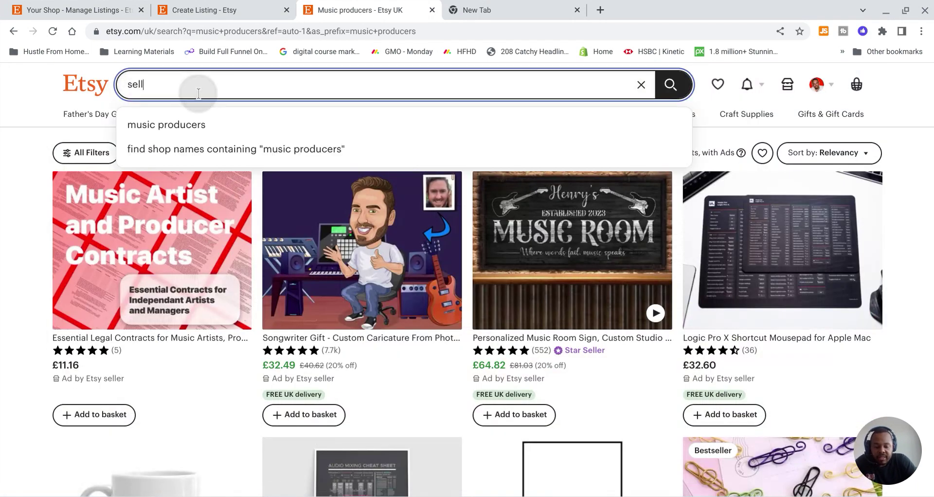
type("ing beat")
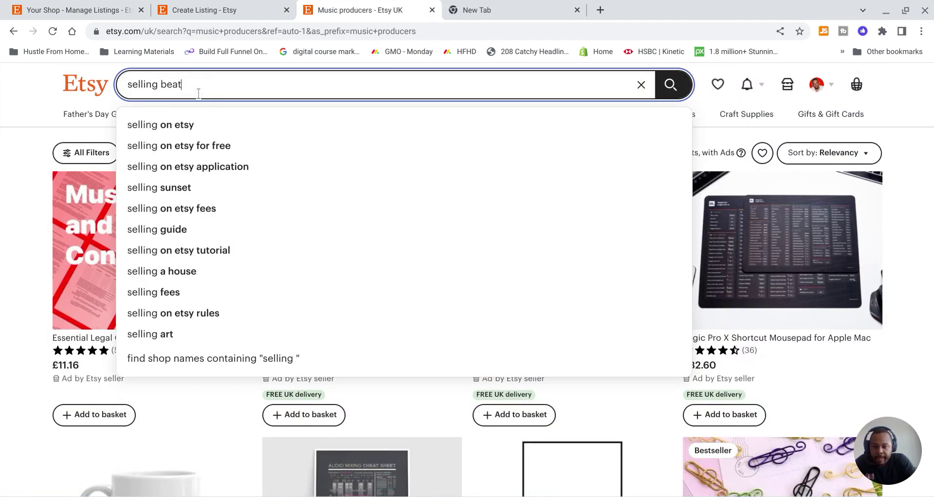
type("s online")
key("Return")
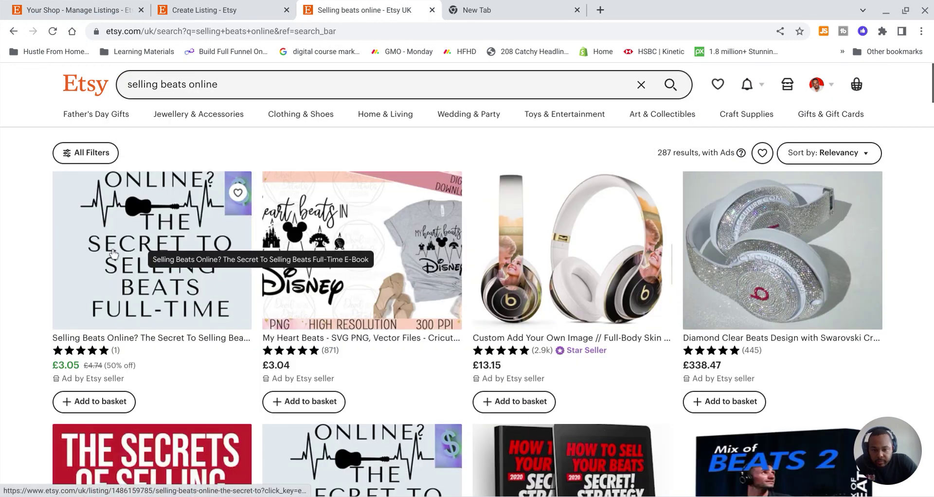
scroll(44, 224, "down", 4)
scroll(236, 282, "down", 5)
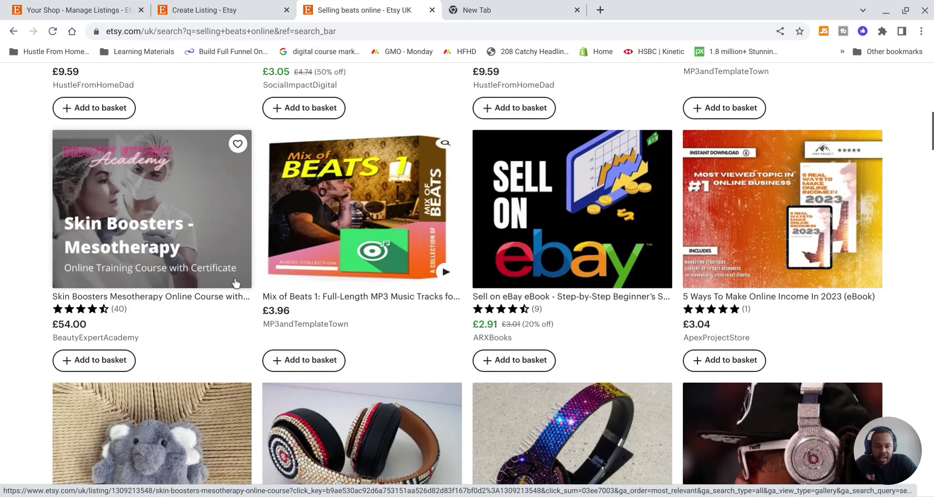
scroll(235, 282, "up", 11)
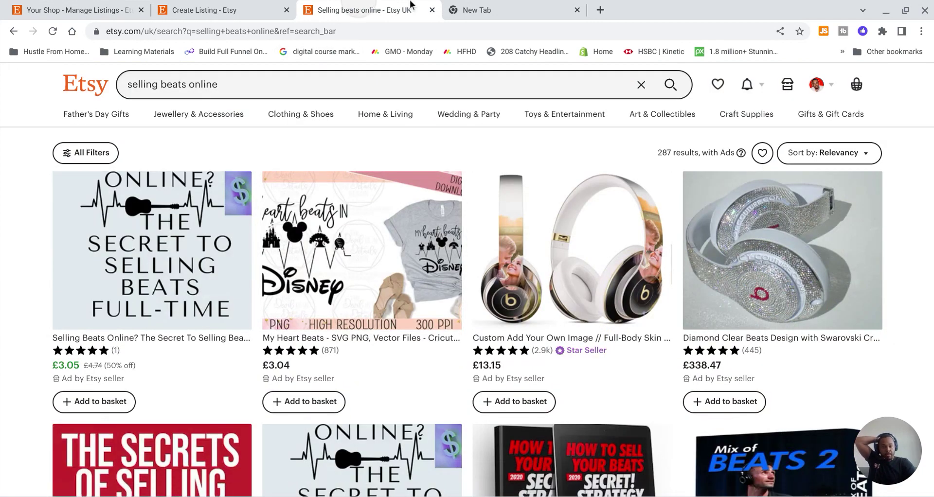
Return to the new listing form and begin its title with "Email Marketing for Music Producers -"
left_click(257, 10)
left_click(333, 187)
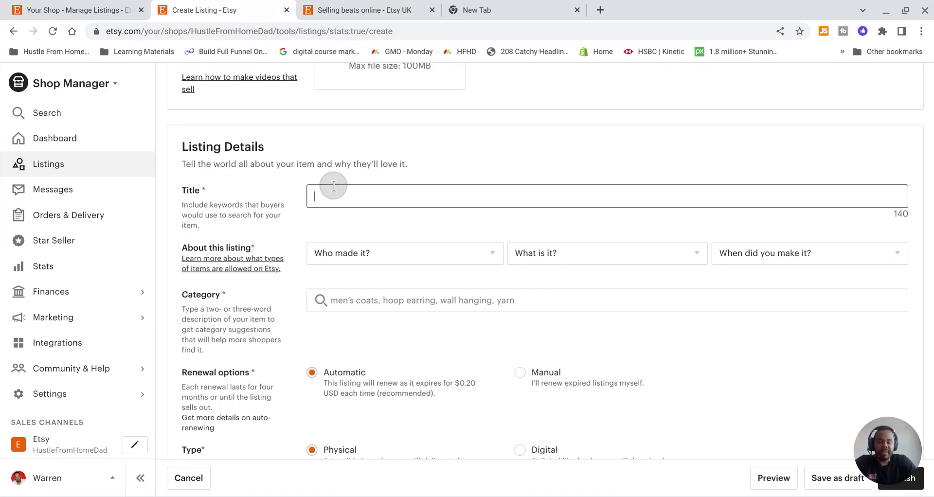
left_click(356, 190)
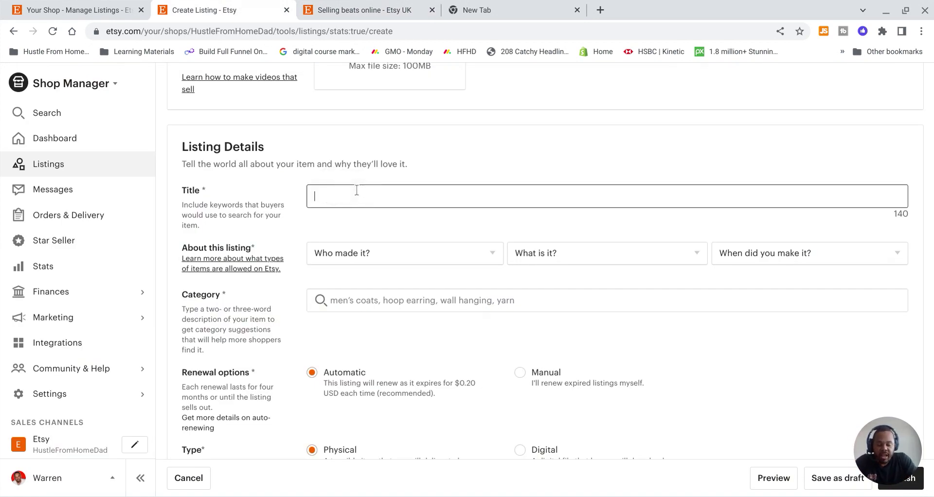
type("Email Market")
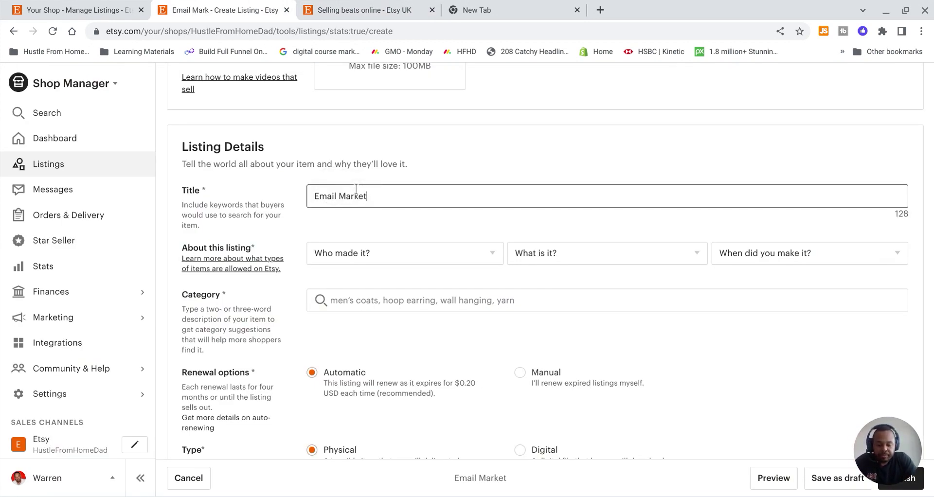
type("ing for Music P")
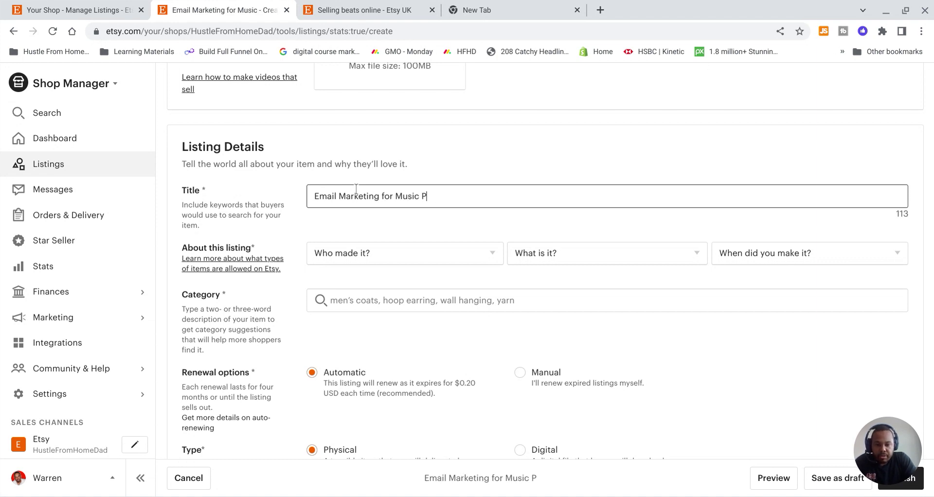
type("roducer")
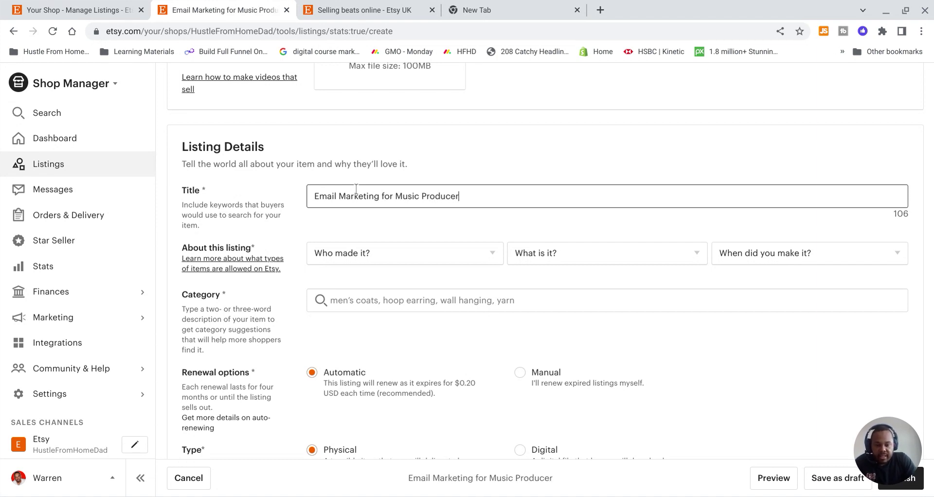
type("s -")
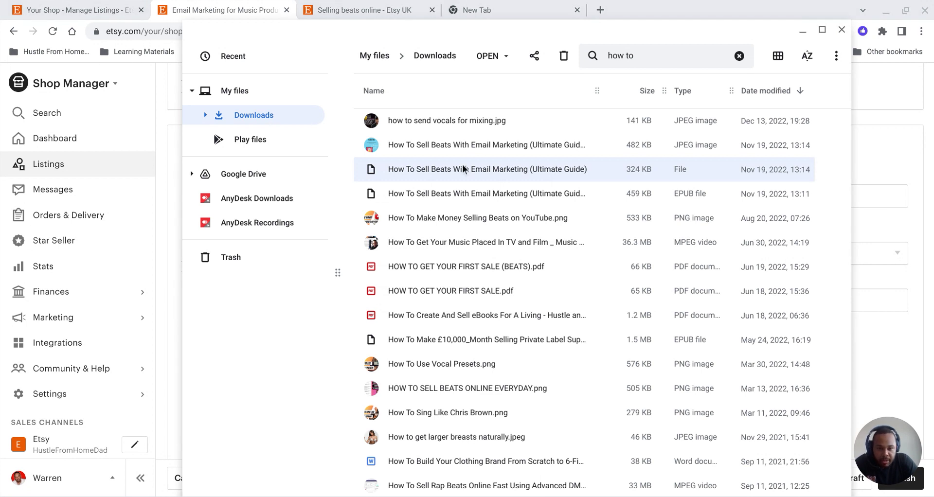
Copy the file name "How To Sell Beats With Email Marketing (Ultimate Guide)" from Downloads and append it to the listing title
right_click(454, 165)
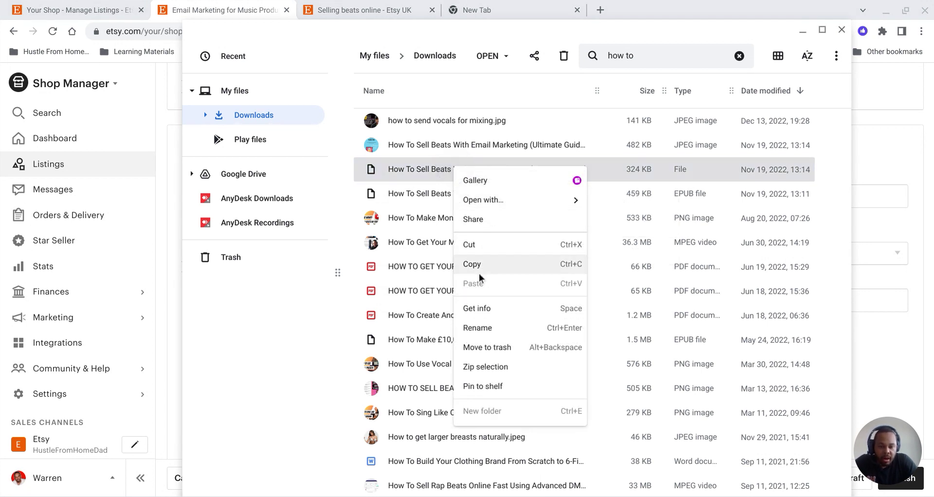
left_click(487, 327)
key("ctrl+c")
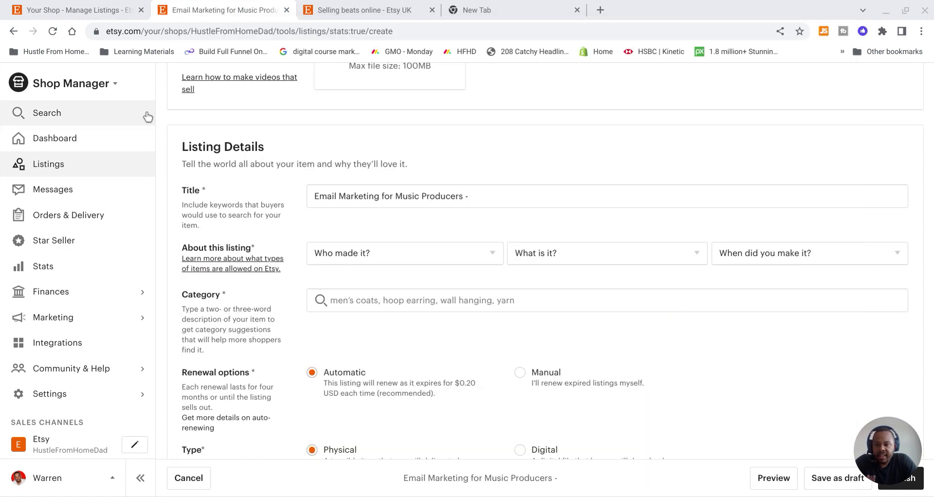
left_click(146, 115)
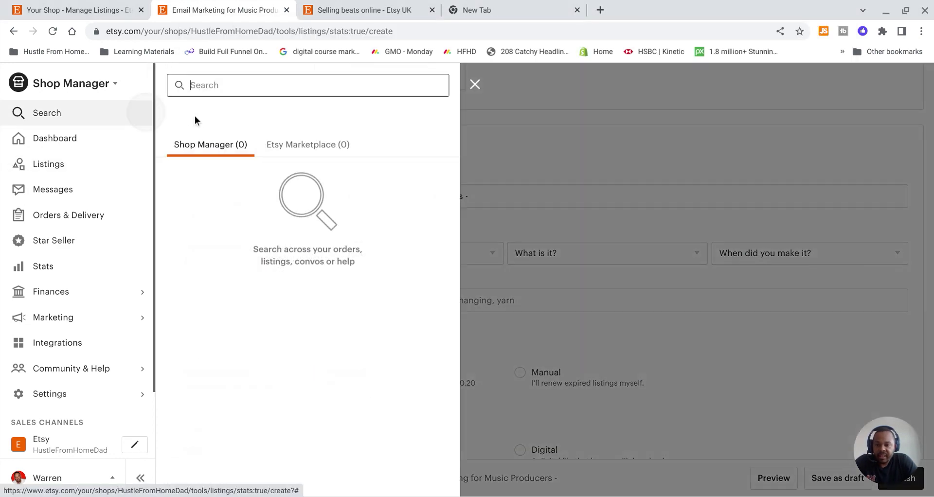
left_click(510, 118)
triple_click(474, 195)
left_click(472, 197)
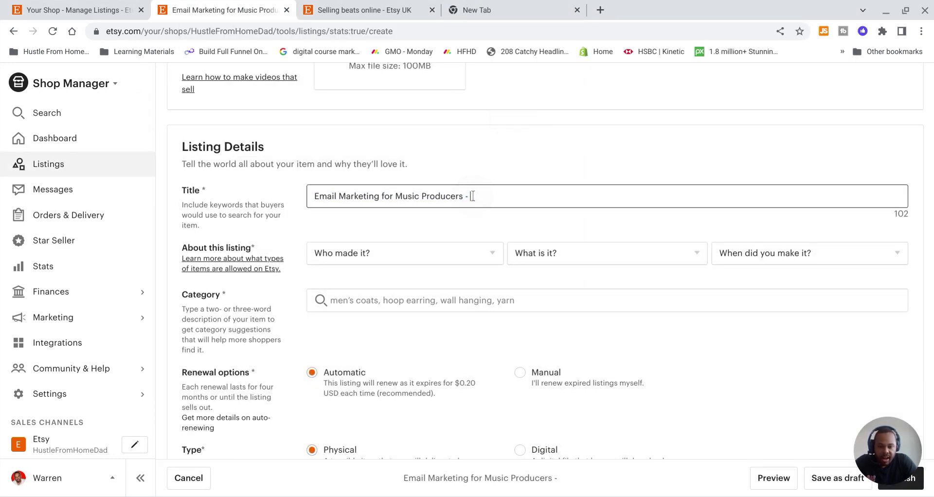
key("ctrl+v")
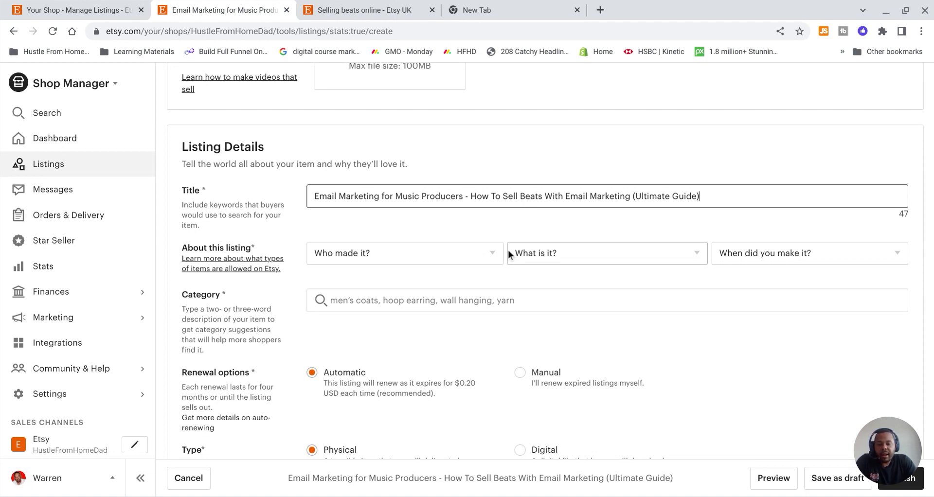
Fill in the listing's origin details as made by "I did", "A finished product" and "2020 - 2023"
left_click(493, 253)
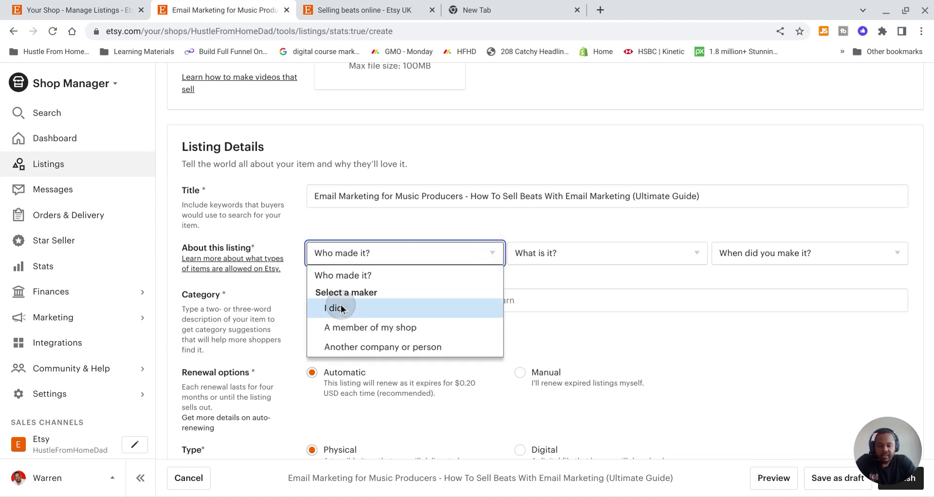
left_click(342, 305)
left_click(369, 263)
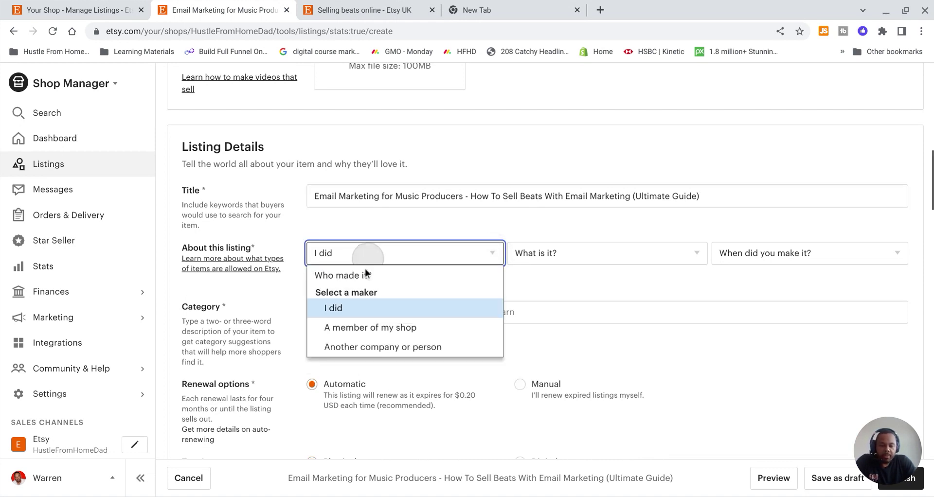
left_click(368, 310)
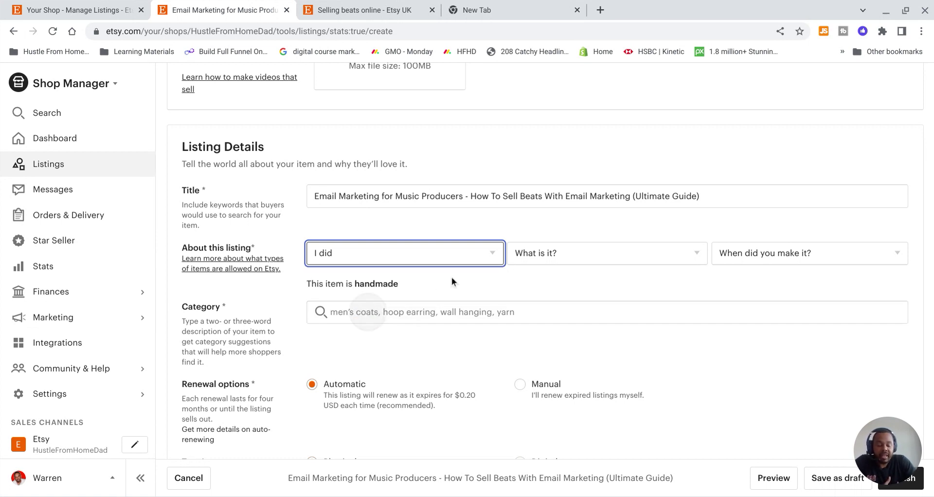
left_click(571, 252)
left_click(571, 303)
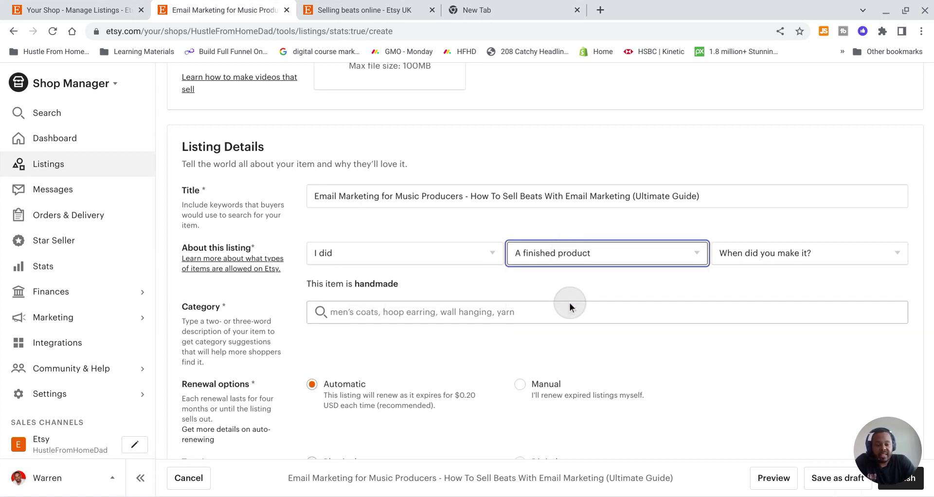
left_click(792, 256)
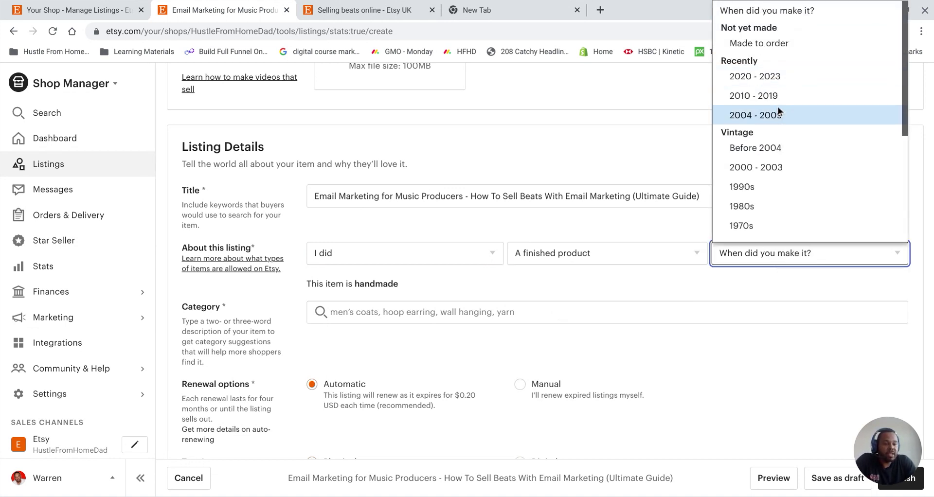
left_click(772, 75)
Set the listing's category to Guides & How Tos under Books, Films & Music
scroll(638, 183, "down", 1)
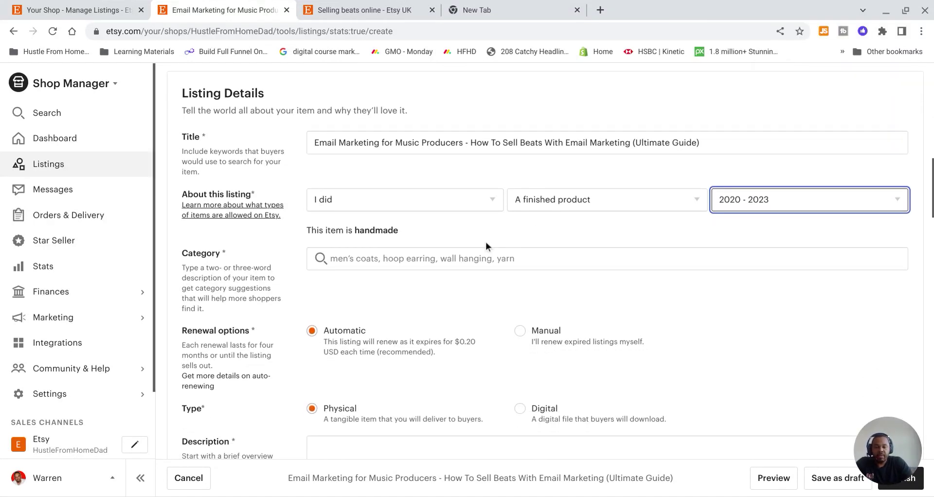
left_click(465, 256)
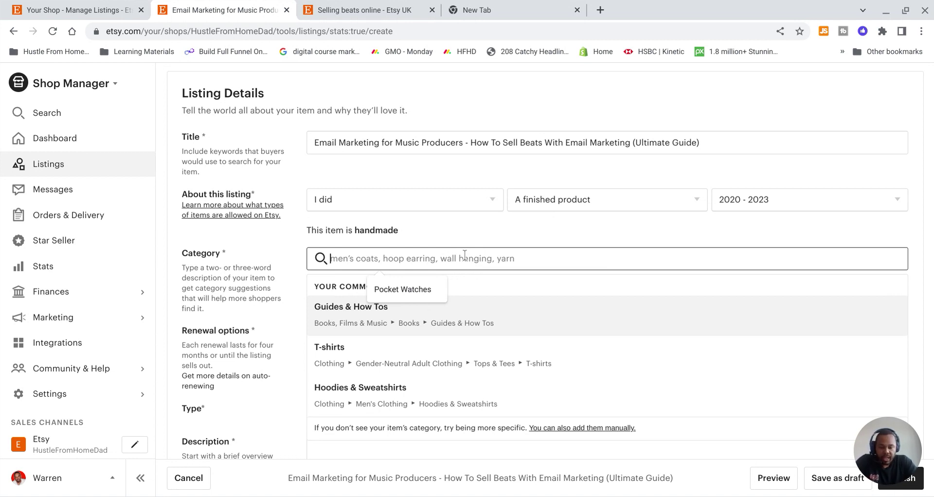
left_click(476, 325)
scroll(513, 296, "down", 1)
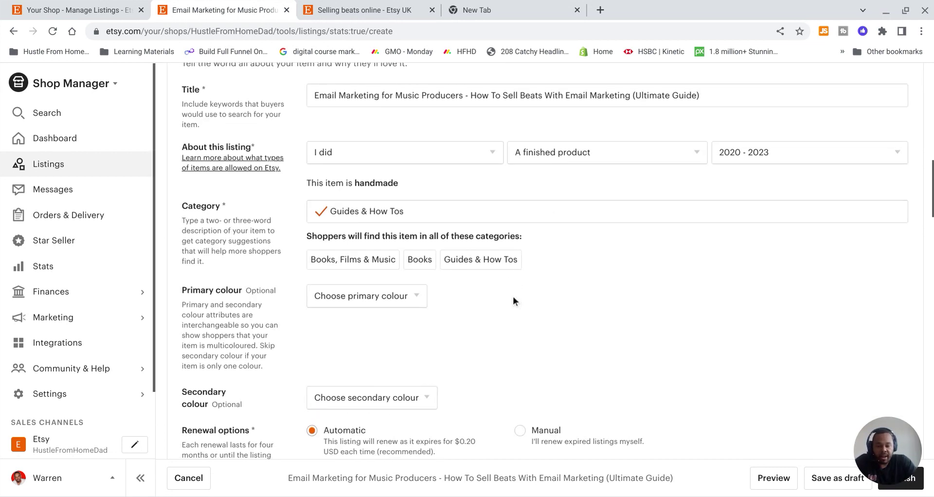
scroll(404, 311, "down", 1)
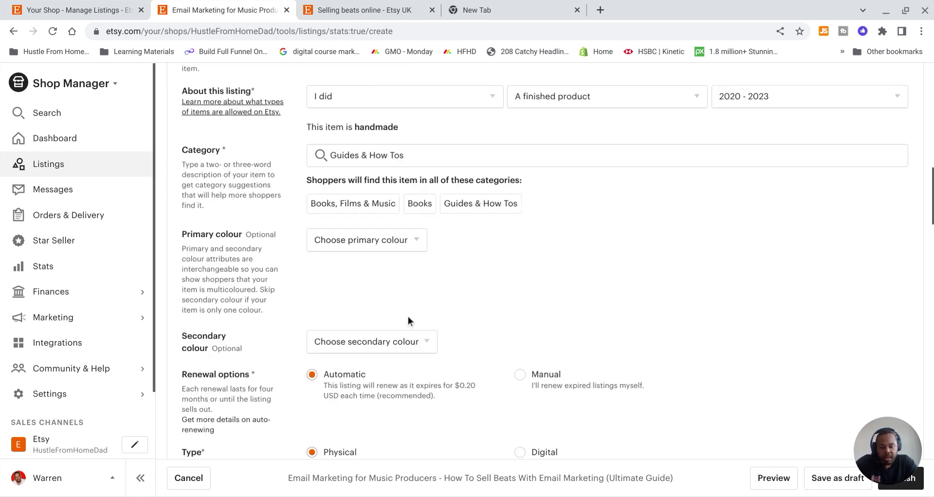
scroll(408, 320, "down", 2)
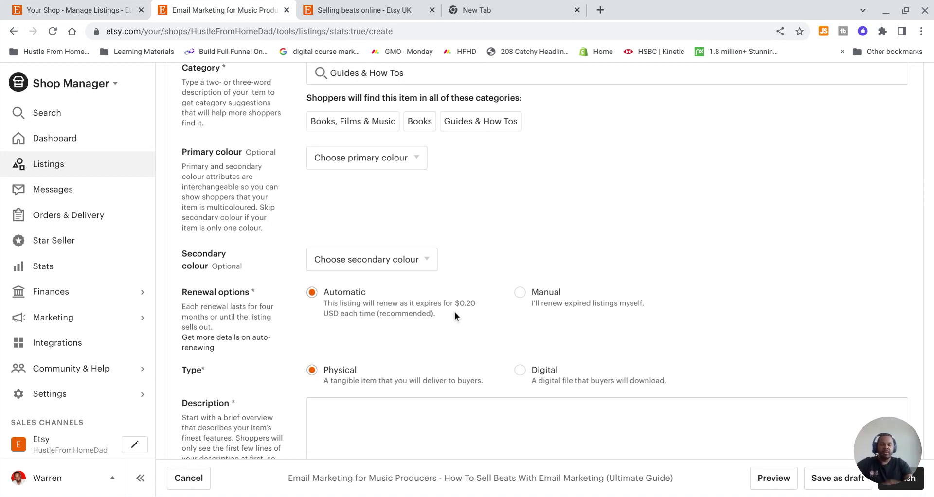
Open the listing's Description field for entry
scroll(347, 325, "down", 2)
left_click(348, 321)
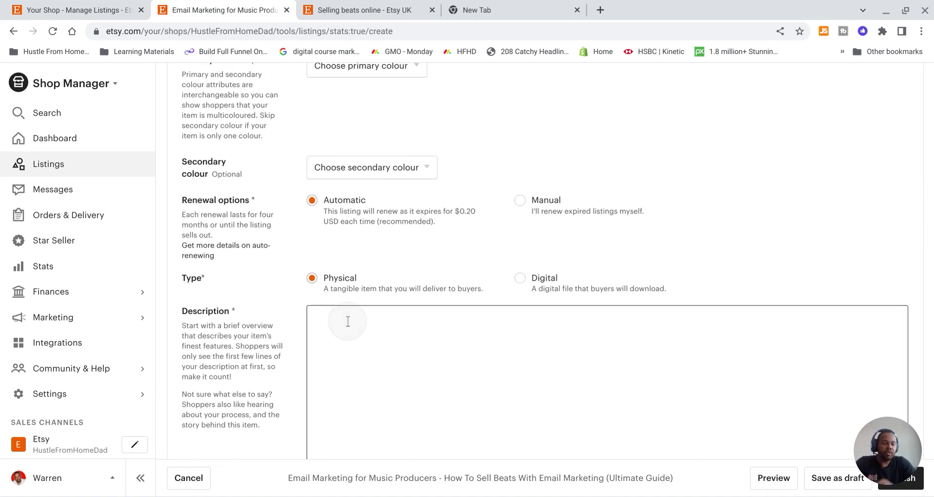
left_click(348, 322)
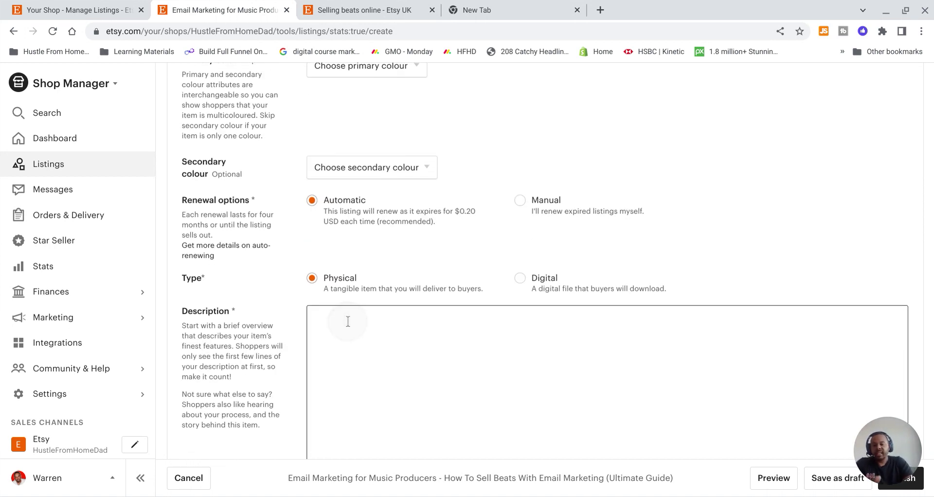
left_click(348, 321)
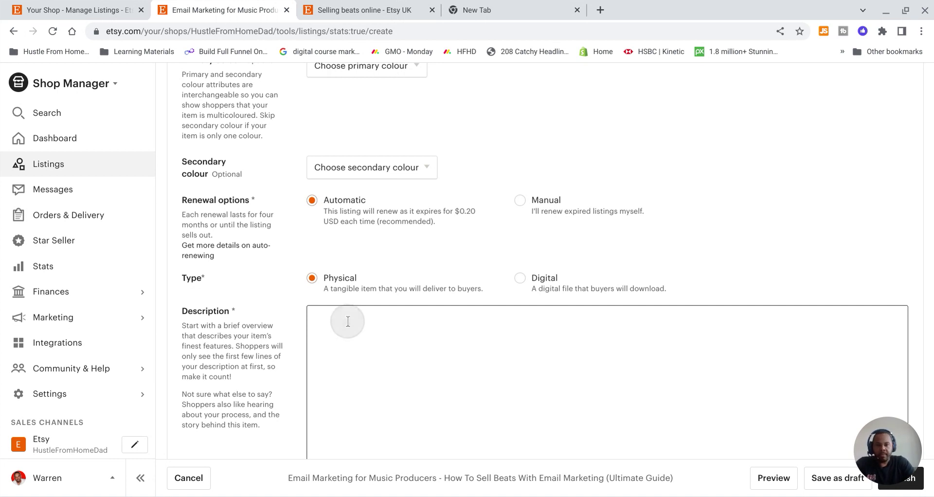
Open amazon.co.uk in the empty browser tab and search for "How To Sell Beats With Email Marketing (Ultimate Guide)"
left_click(379, 7)
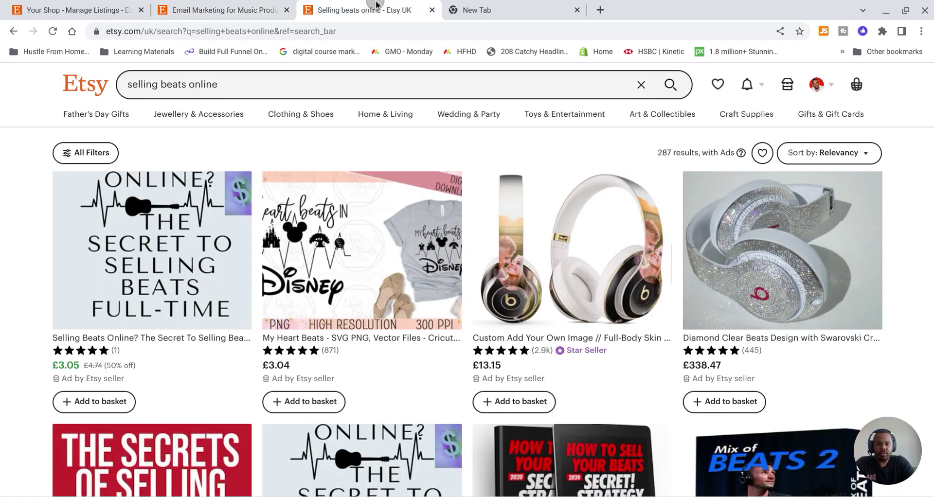
left_click(254, 5)
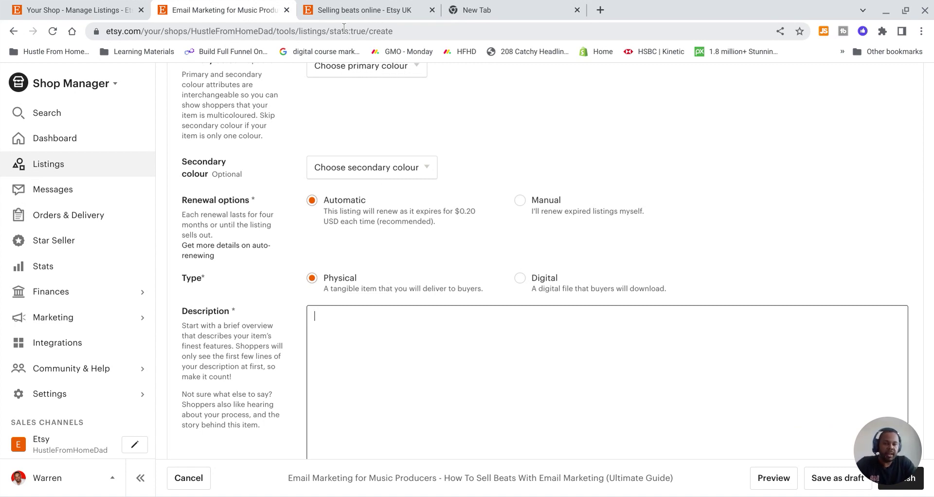
left_click(534, 5)
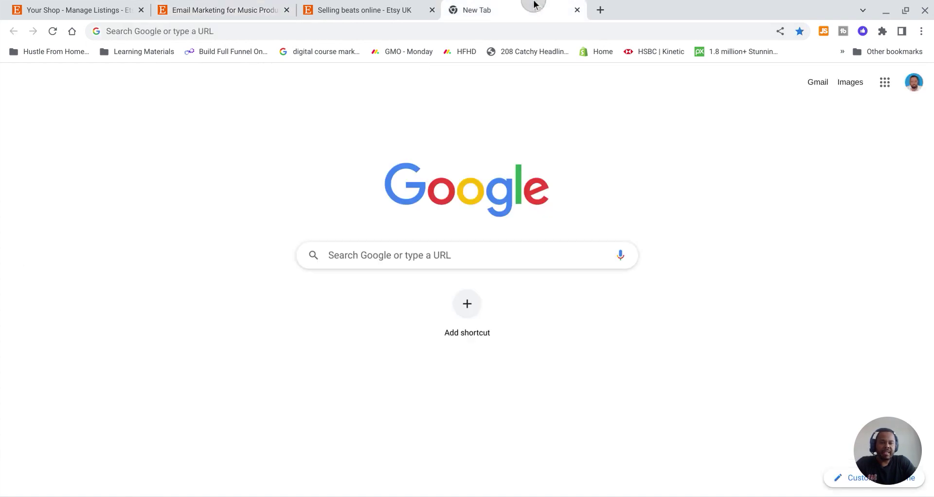
type("www.a")
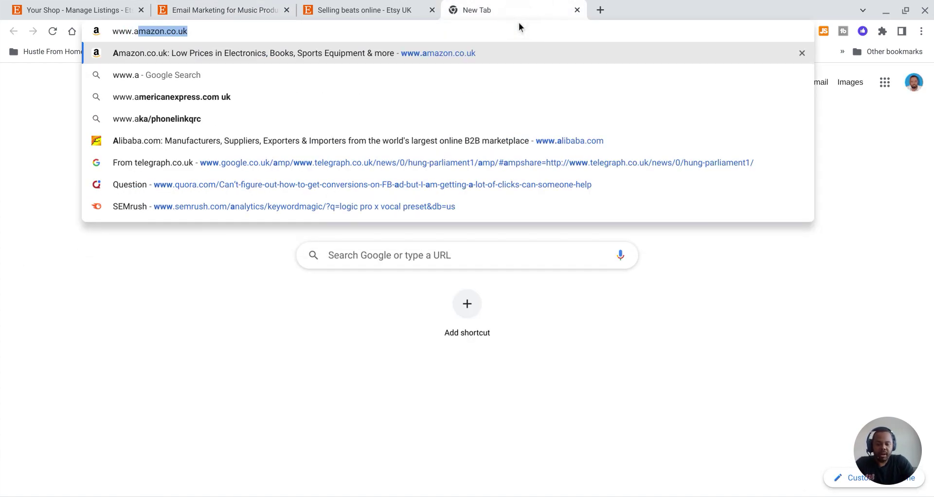
key("Return")
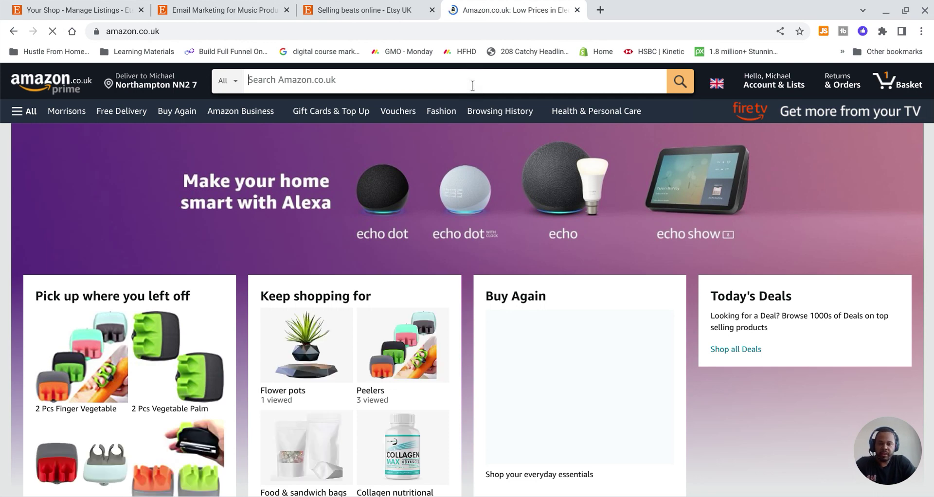
type("How To Sell Beats With Email Marketing (Ultimate Guide)")
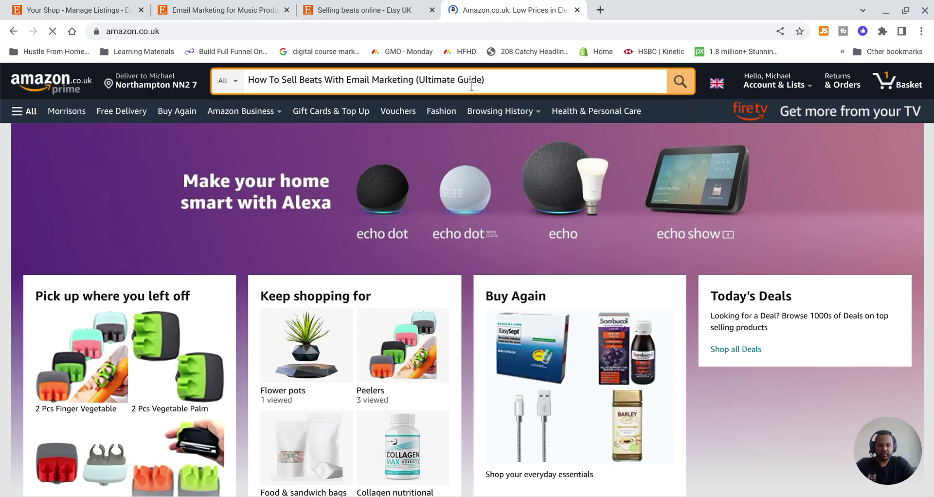
key("Return")
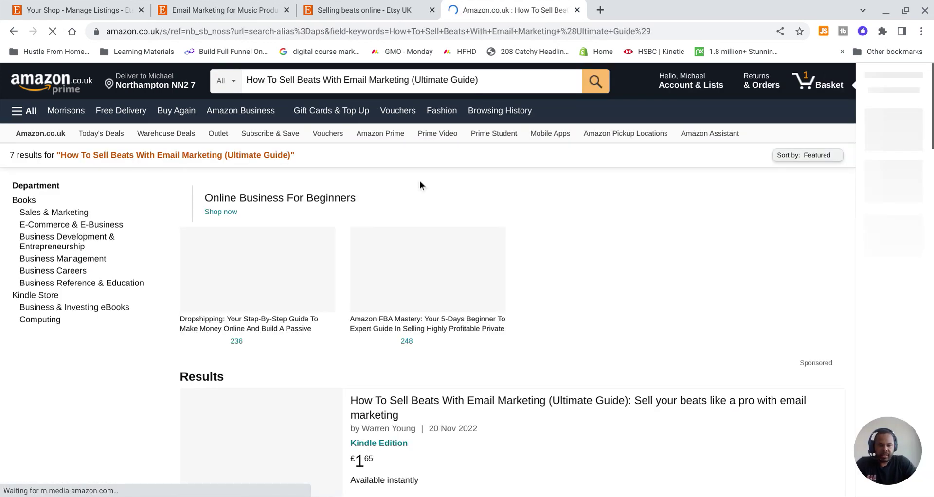
Open the Kindle book "How To Sell Beats With Email Marketing (Ultimate Guide)" from the results and expand its full description
scroll(495, 206, "down", 2)
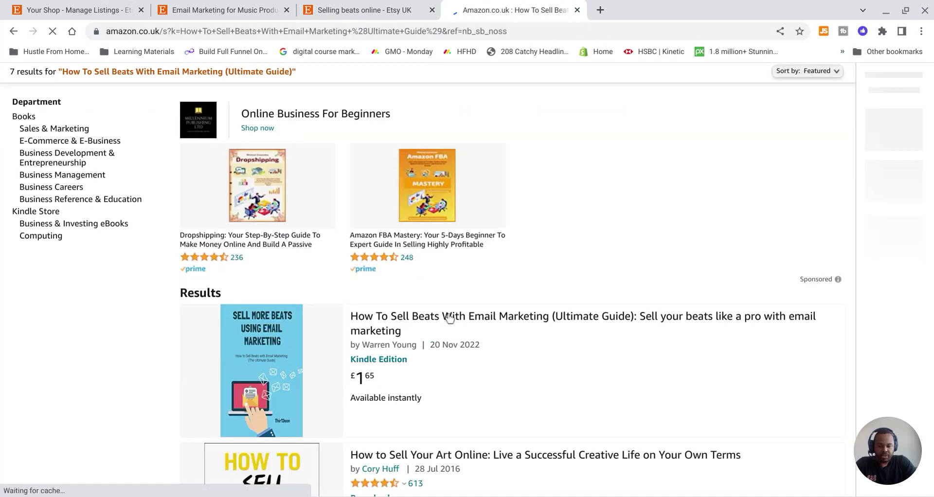
scroll(448, 323, "down", 1)
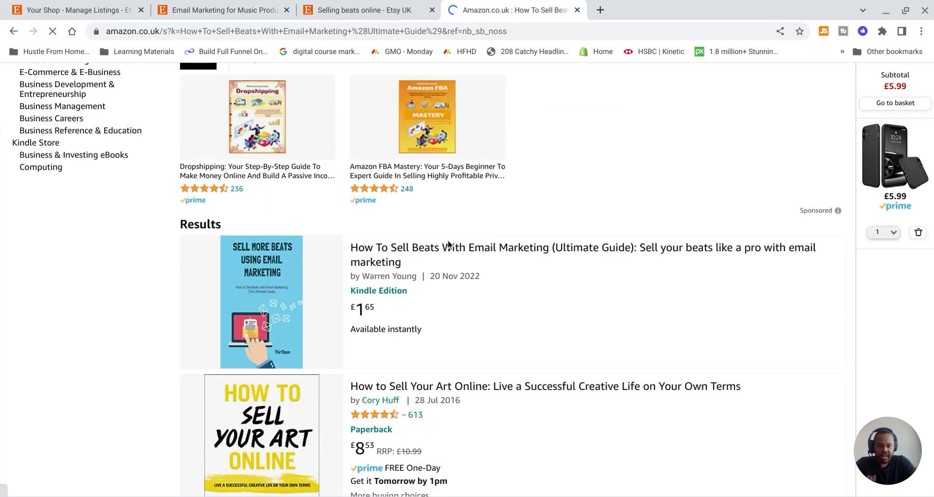
left_click(445, 249)
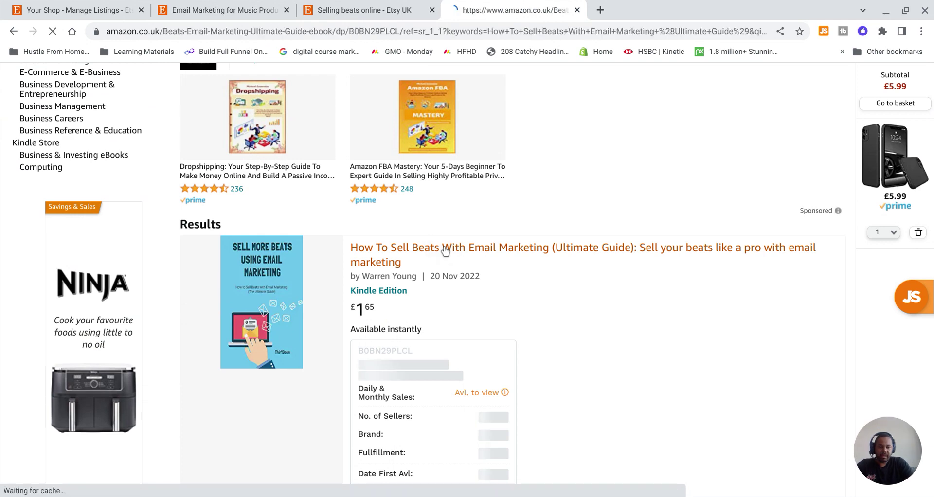
scroll(472, 306, "down", 5)
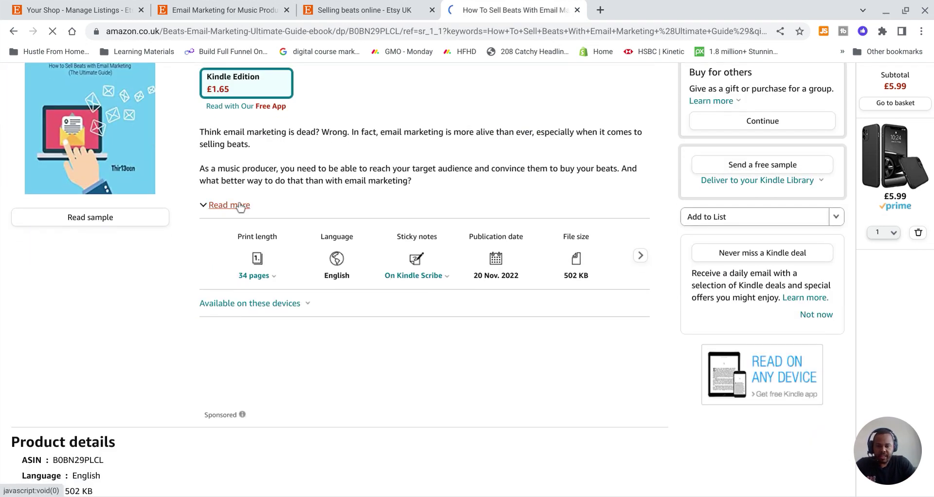
left_click(229, 205)
scroll(234, 200, "up", 1)
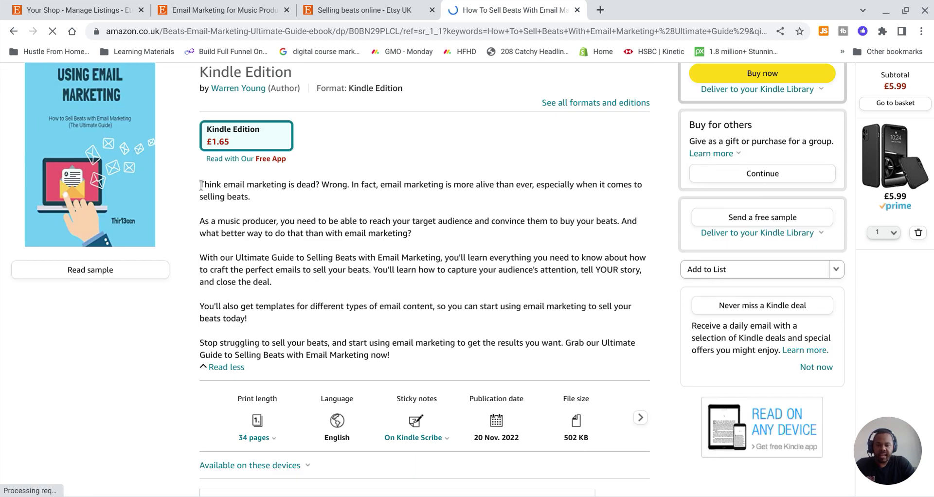
Copy the book's entire description from Amazon and paste it into the Description field of the Etsy listing
left_click_drag(200, 185, 329, 278)
left_click_drag(403, 343, 400, 352)
key("ctrl+c")
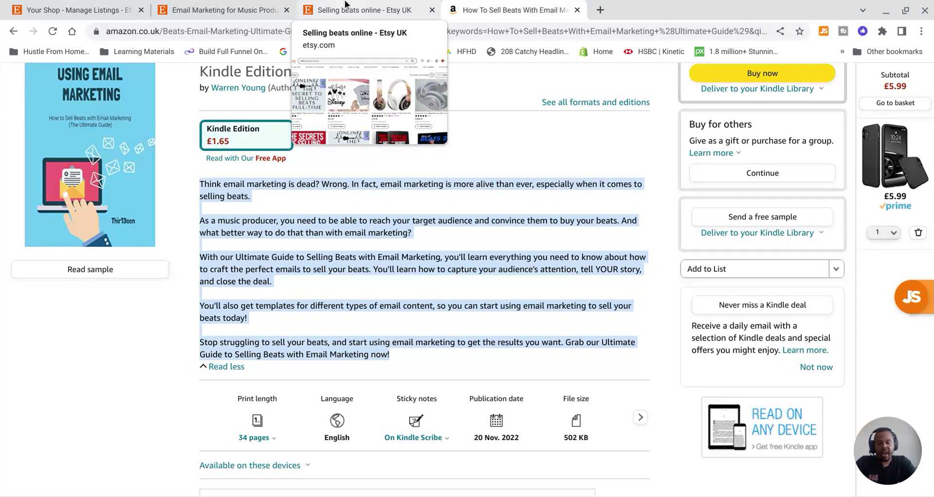
left_click(214, 10)
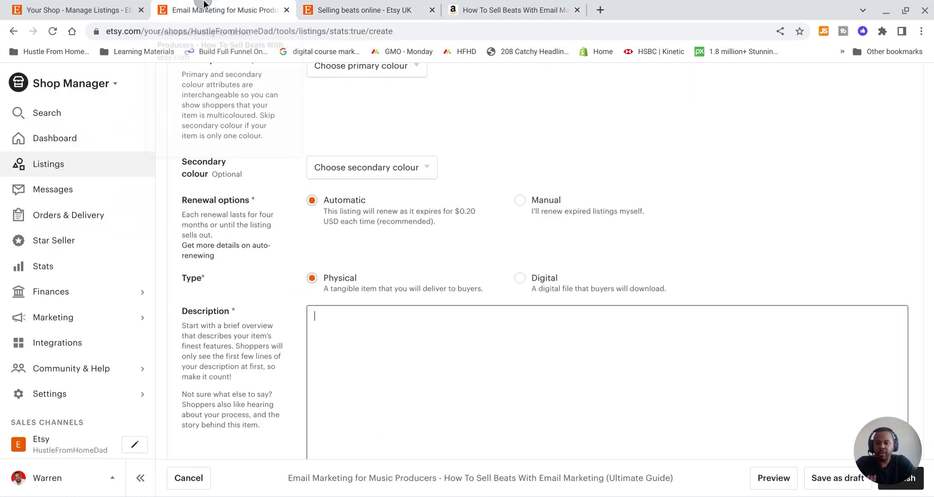
left_click(384, 345)
key("ctrl+v")
scroll(384, 344, "down", 1)
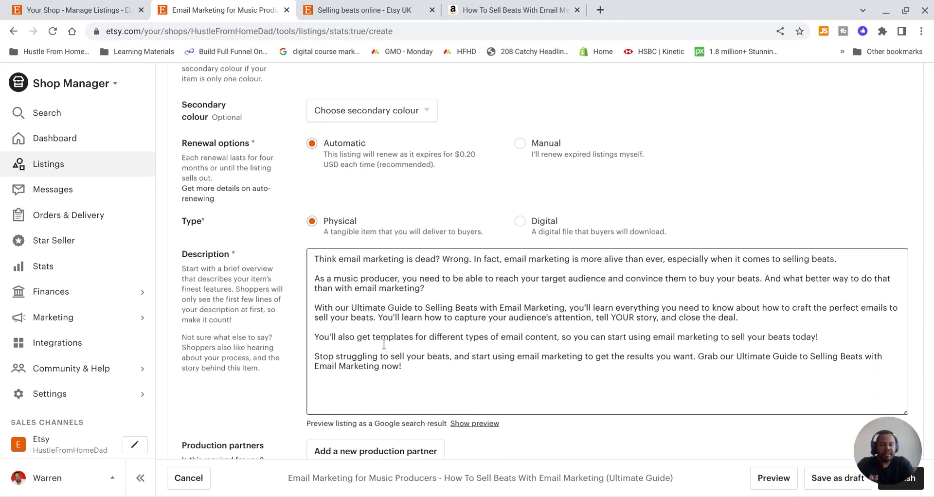
scroll(465, 346, "down", 1)
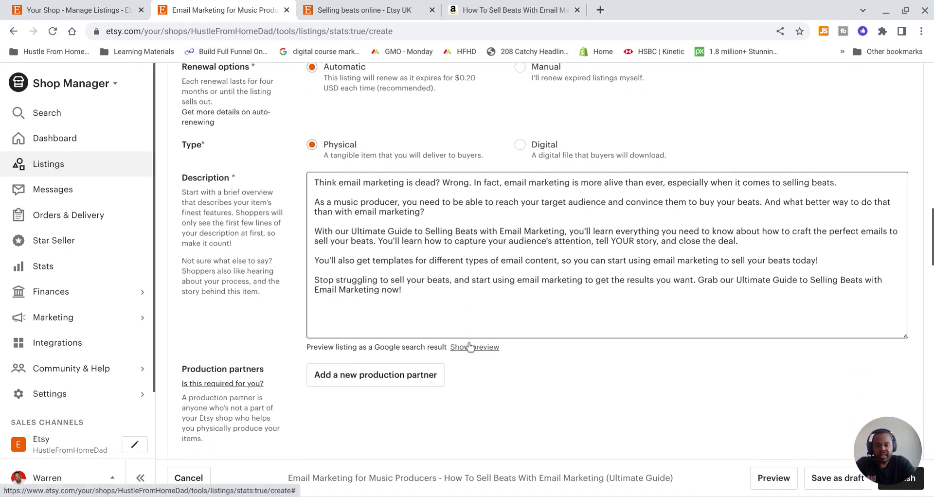
Add the tag "email marketing" to the listing
scroll(546, 272, "down", 3)
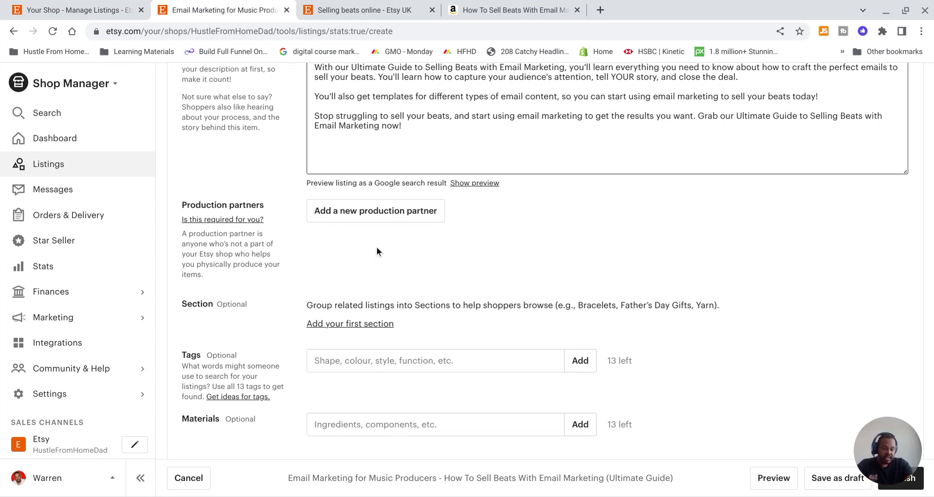
scroll(377, 247, "down", 2)
left_click(380, 282)
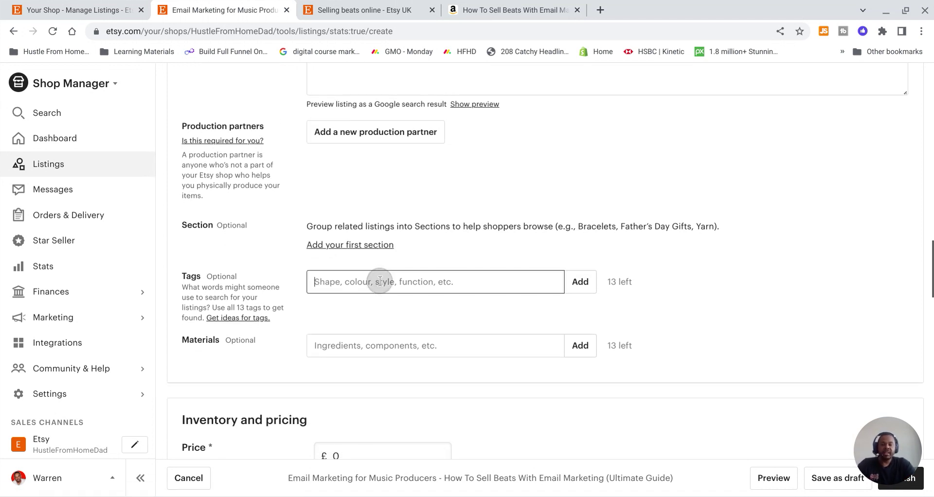
type("email marketing")
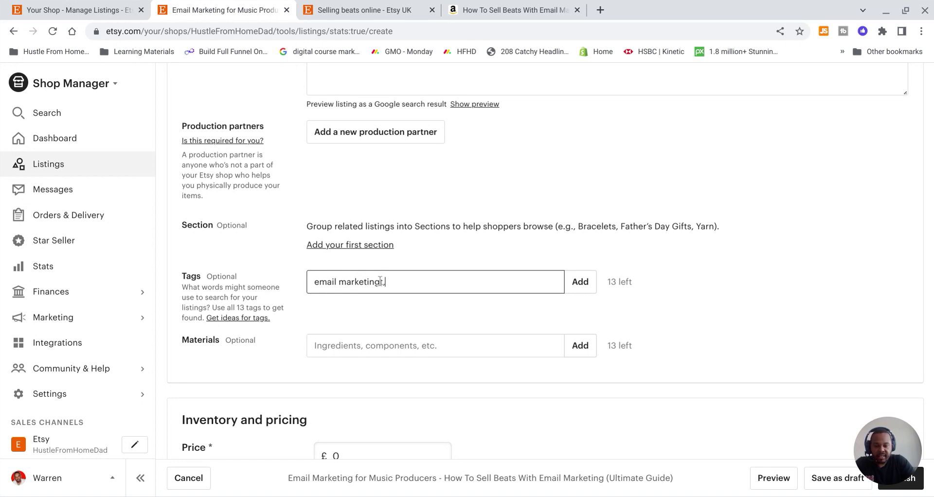
left_click(586, 293)
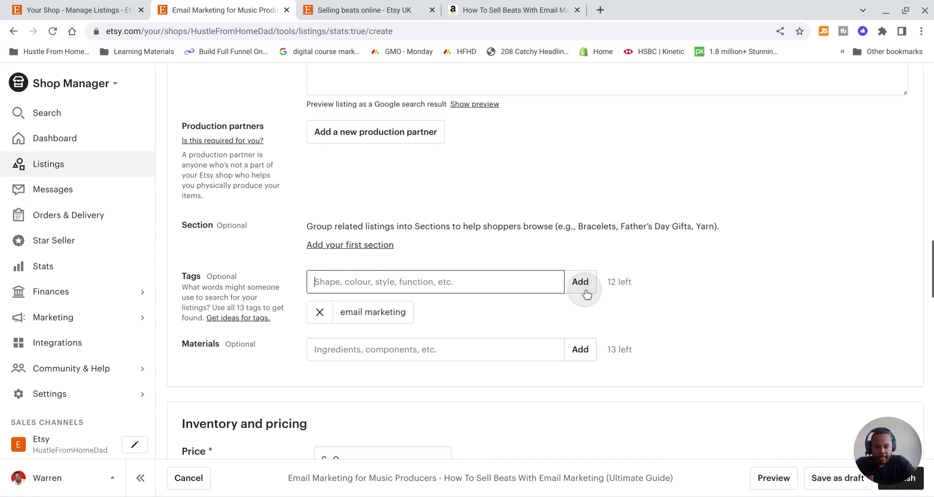
Add the tag "sell beats online" to the listing
left_click(488, 276)
type("sellin")
key("BackSpace")
key("BackSpace")
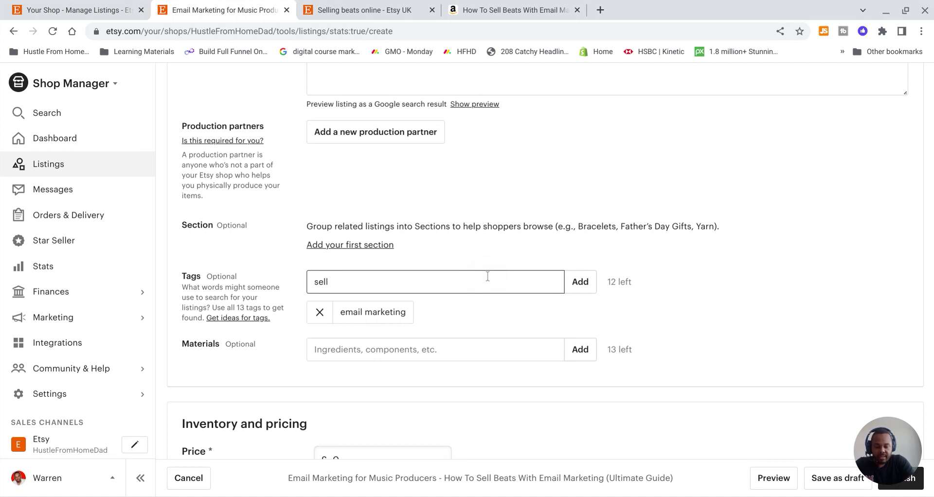
type("onli")
key("BackSpace")
key("BackSpace")
key("BackSpace")
key("BackSpace")
key("BackSpace")
type("beats online")
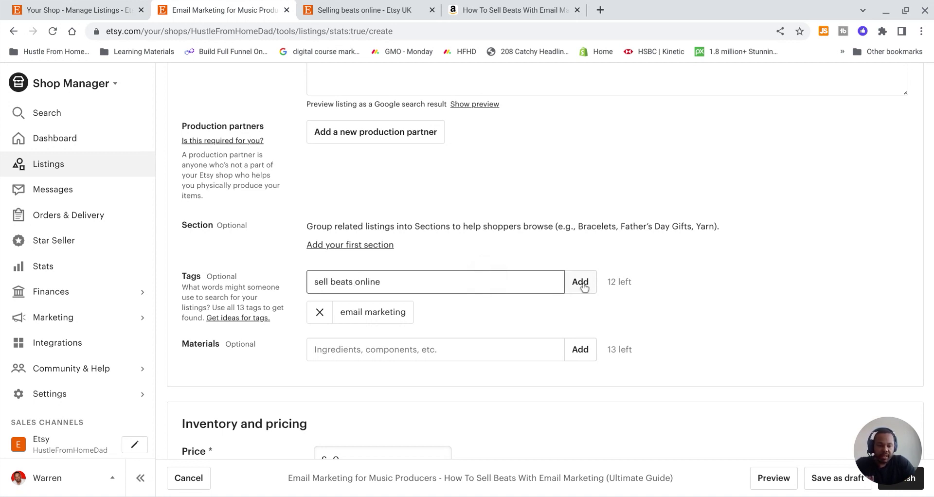
left_click(581, 281)
Try to add the tag "email marketing for producers" to the listing
left_click(496, 282)
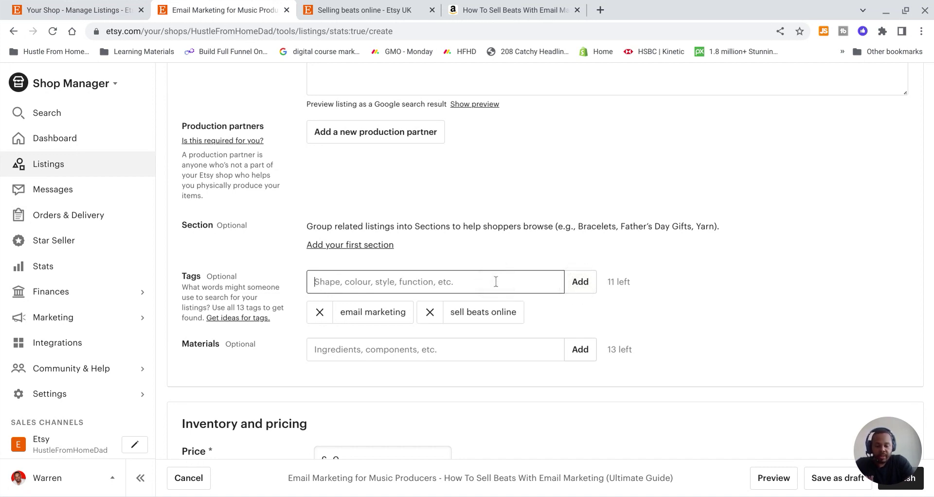
type("email ")
type("mrak")
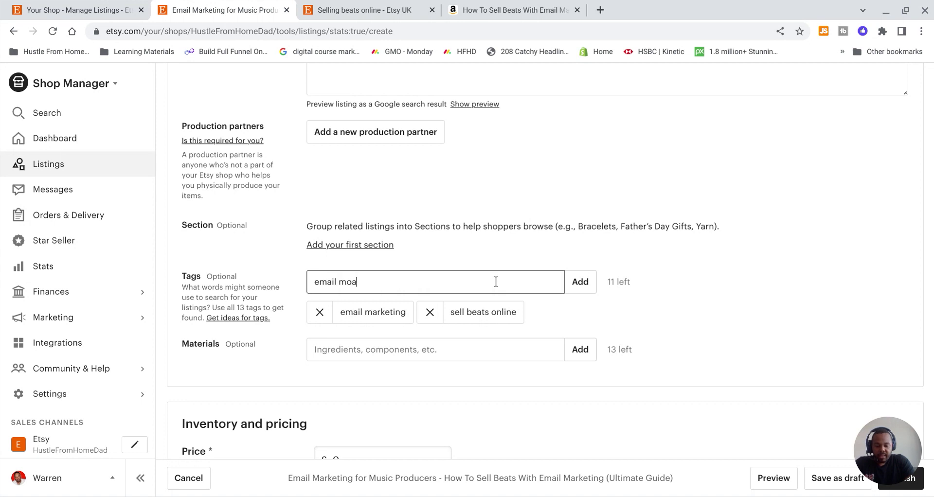
key("BackSpace")
key("BackSpace")
key("BackSpace")
type("arketing for prusd")
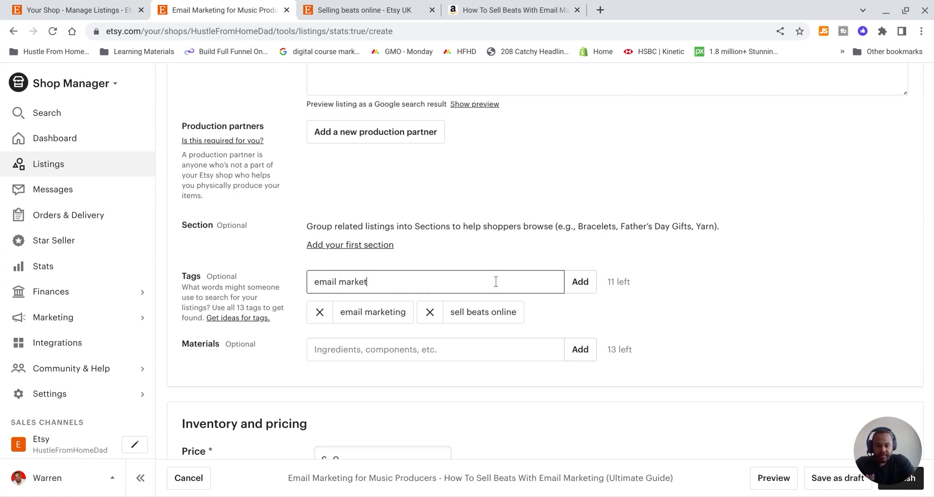
key("BackSpace")
key("BackSpace")
key("BackSpace")
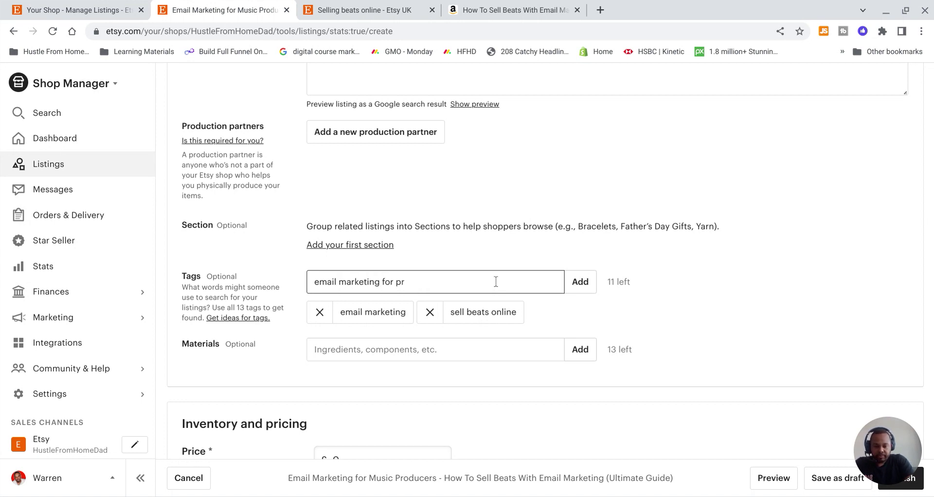
type("oducers")
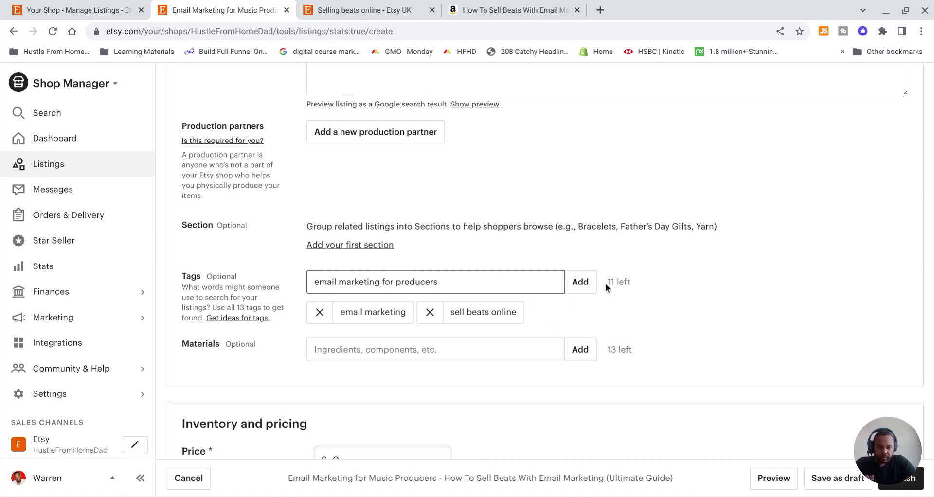
left_click(580, 281)
Change the ending of the tag text to "musicians" and try to add "email marketing for musicians" as a tag
left_click(540, 283)
key("BackSpace")
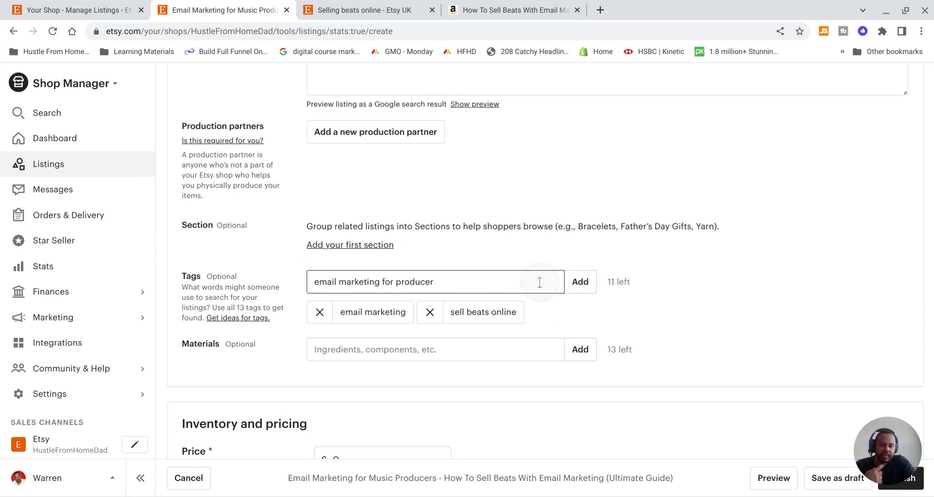
key("BackSpace")
key("BackSpace")
key("BackSpace")
key("BackSpace")
key("BackSpace")
key("BackSpace")
key("BackSpace")
key("BackSpace")
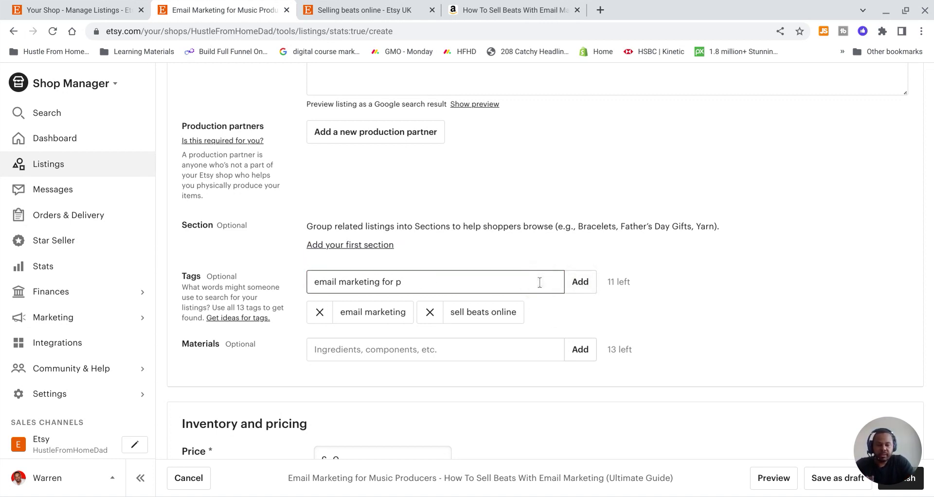
type("musicians")
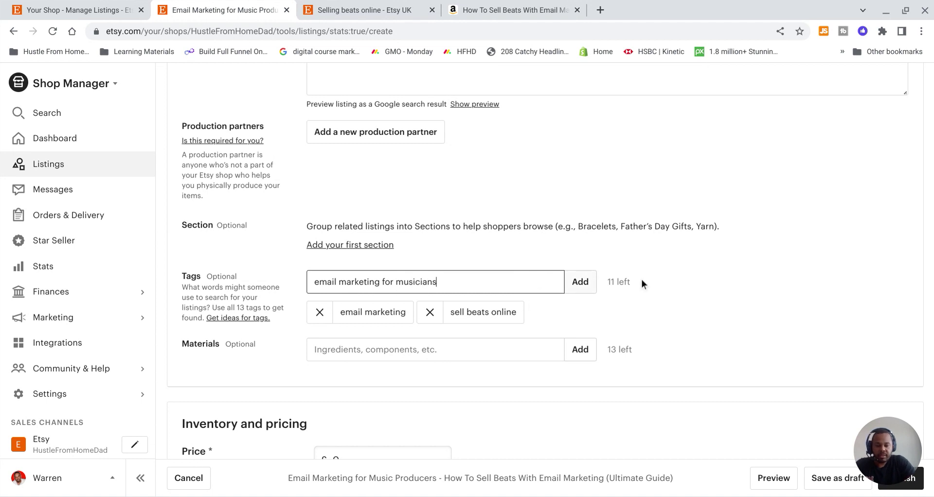
left_click(591, 281)
Clear the unadded tag text and add the tag "how to sell beats" instead
left_click(568, 284)
key("BackSpace")
key("BackSpace")
key("BackSpace")
key("BackSpace")
key("BackSpace")
key("BackSpace")
key("BackSpace")
key("BackSpace")
key("BackSpace")
key("BackSpace")
key("BackSpace")
key("BackSpace")
key("BackSpace")
key("BackSpace")
key("BackSpace")
key("BackSpace")
key("BackSpace")
key("BackSpace")
key("BackSpace")
key("BackSpace")
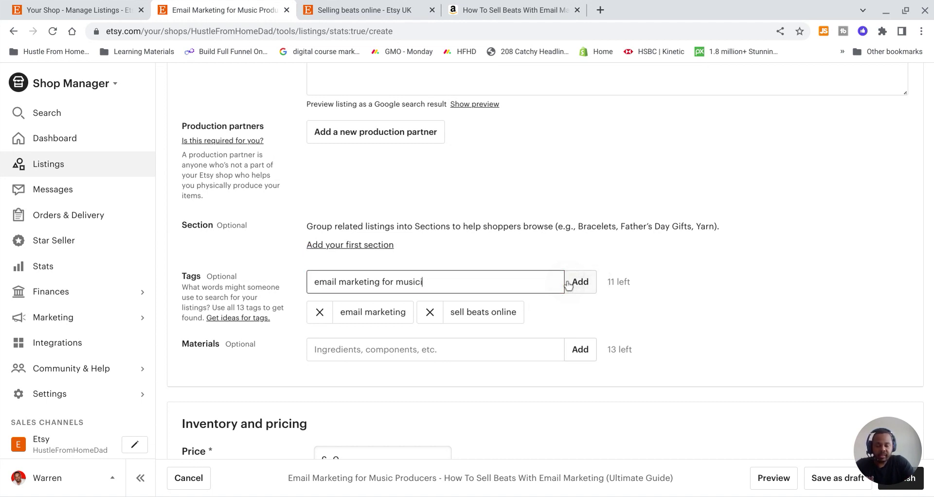
key("BackSpace")
key("BackSpace")
key("BackSpace")
key("BackSpace")
key("BackSpace")
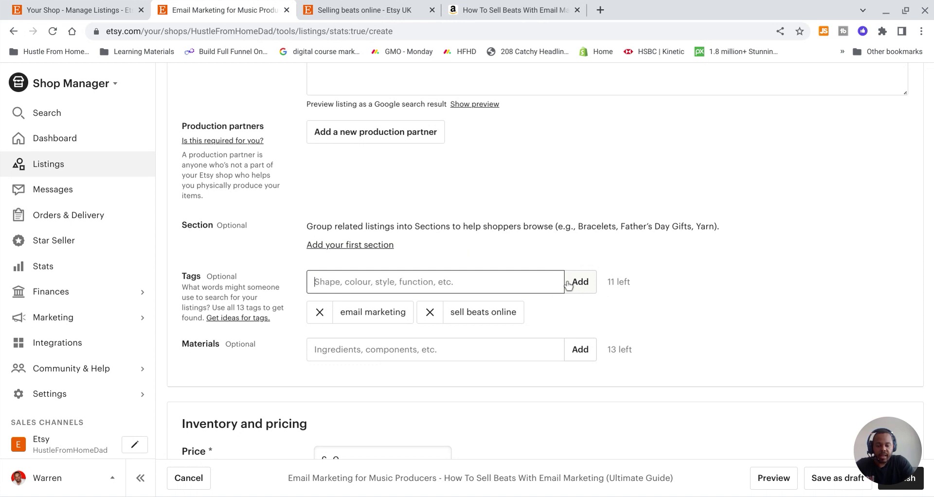
type("how to sell beats")
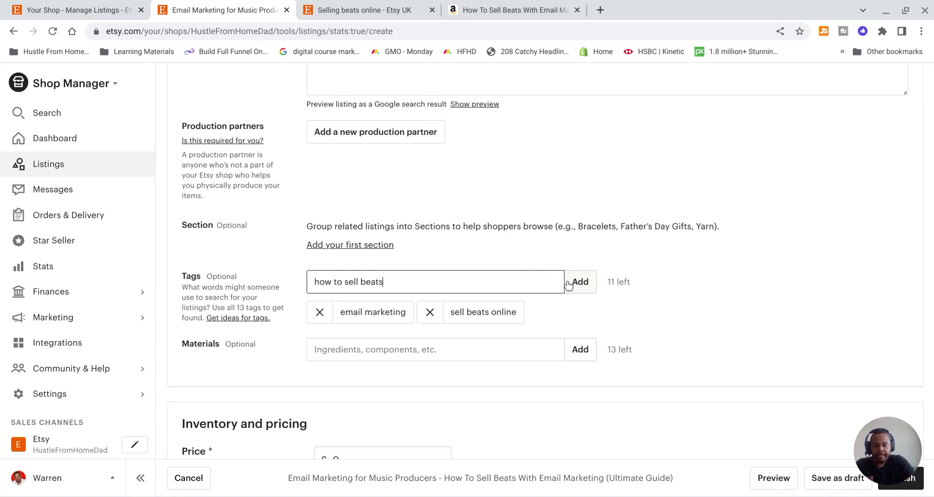
left_click(577, 285)
Add the tags "email" and "marketing" to the listing
scroll(482, 291, "down", 1)
scroll(482, 291, "down", 1)
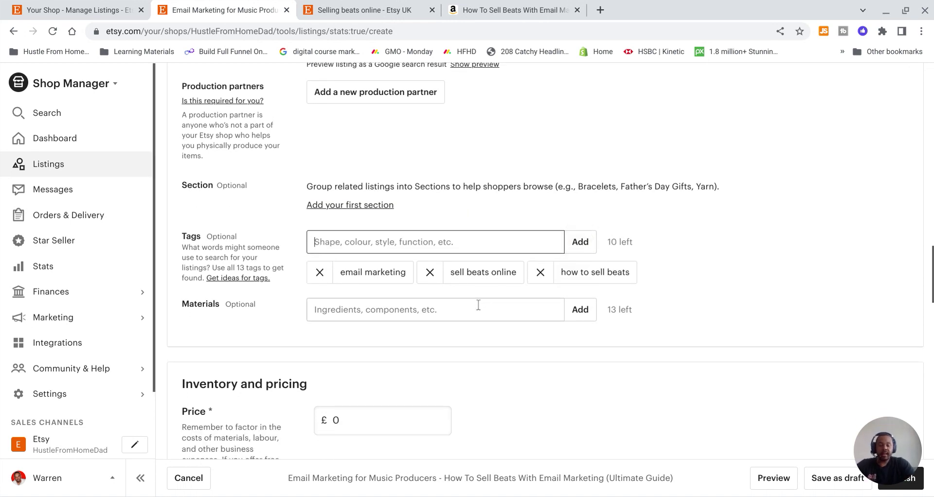
left_click(479, 248)
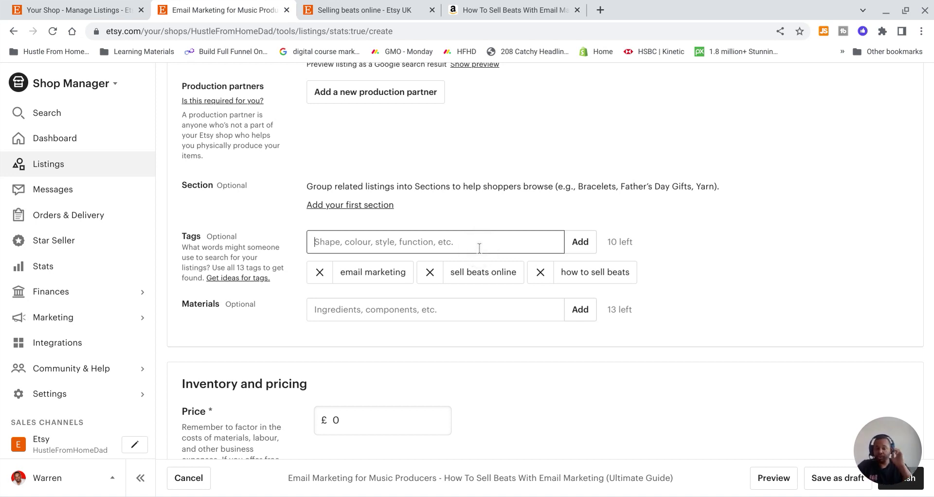
scroll(753, 282, "down", 1)
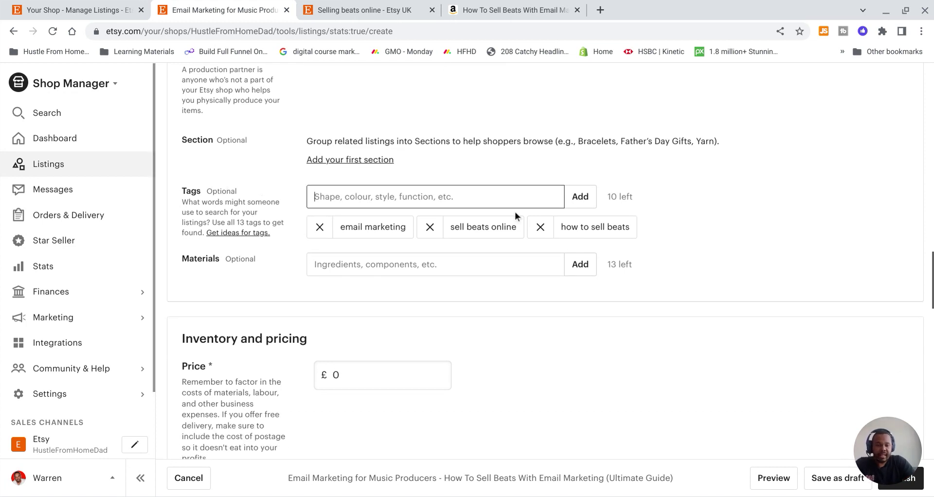
left_click(475, 197)
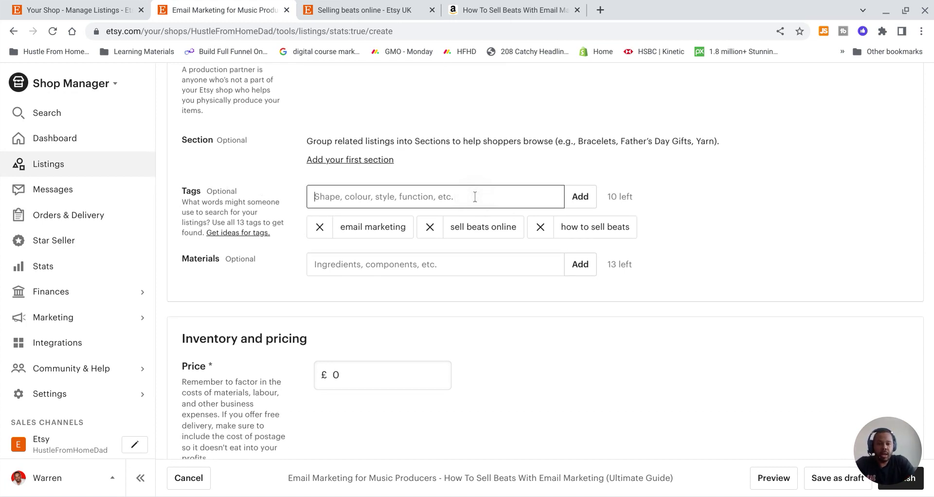
type("email")
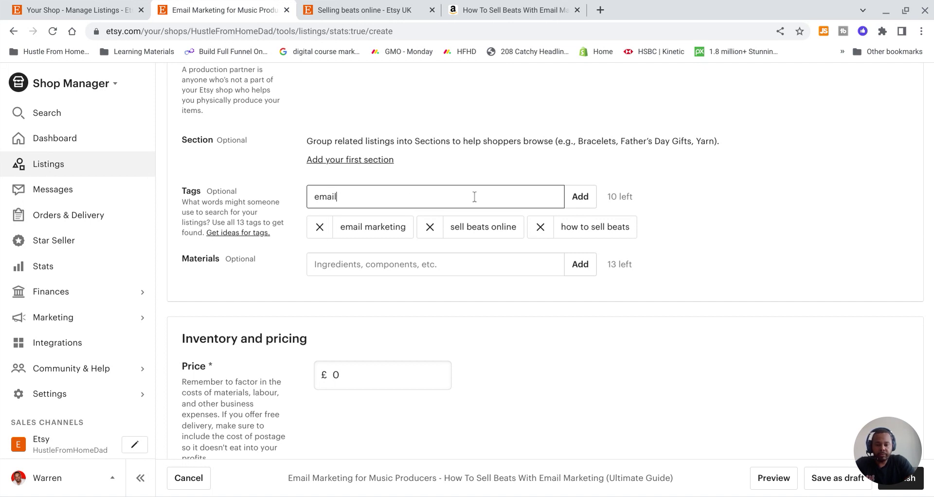
key("Return")
type("marketing")
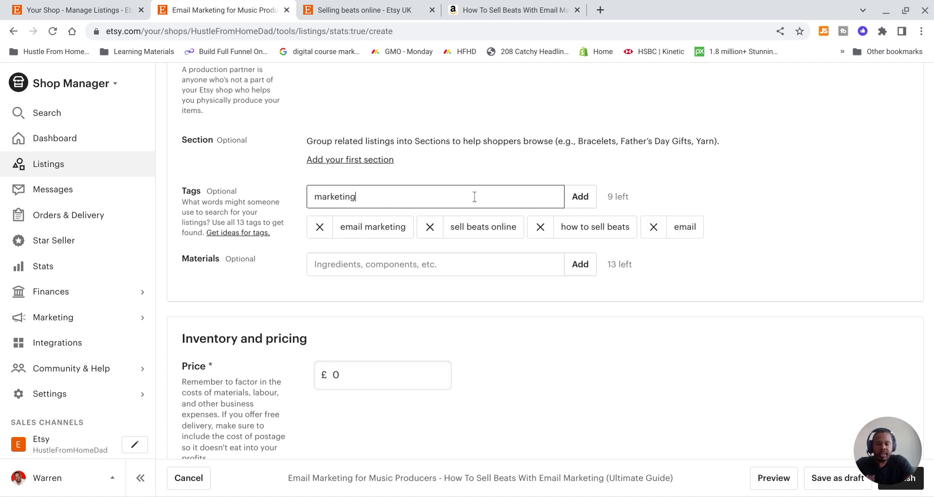
key("Return")
Add the tag "music producer" to the listing
type("music product")
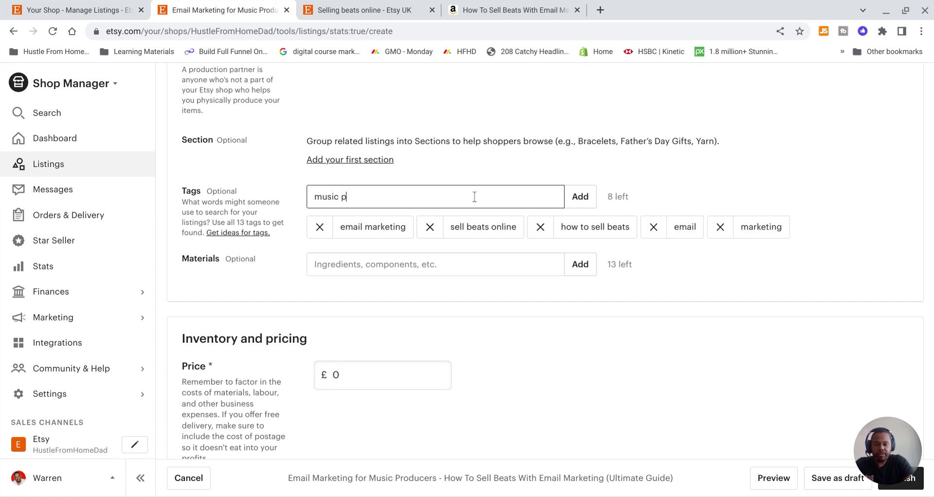
key("BackSpace")
type("er")
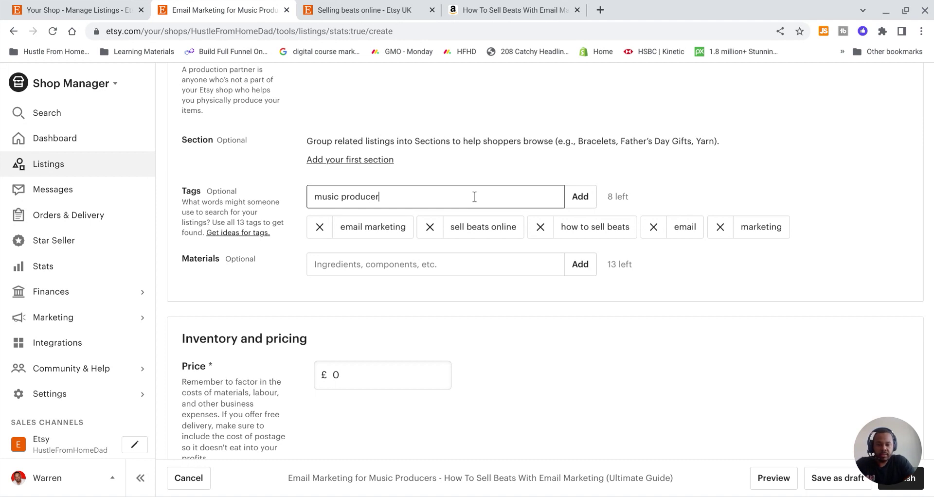
key("Return")
Add the tags "sell beats" and "make money off beats" to the listing
type("sell bears")
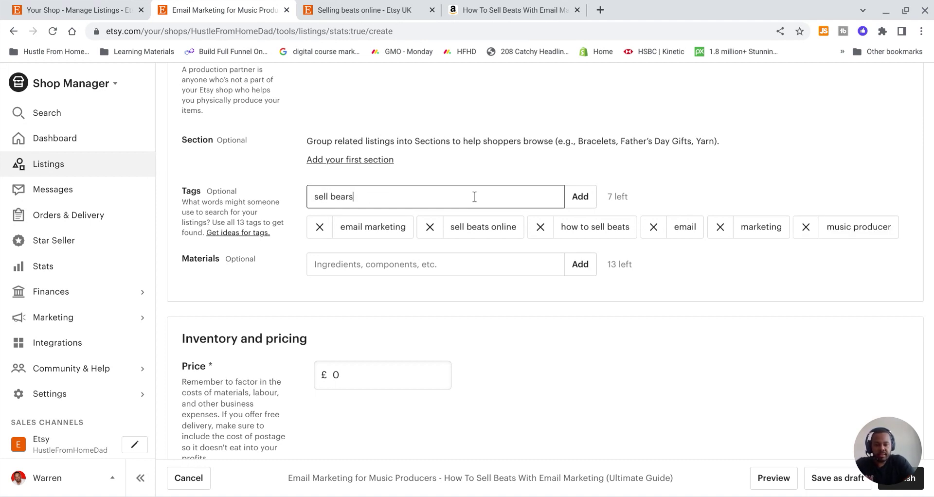
key("BackSpace")
key("BackSpace")
type("ts")
key("Return")
type("m")
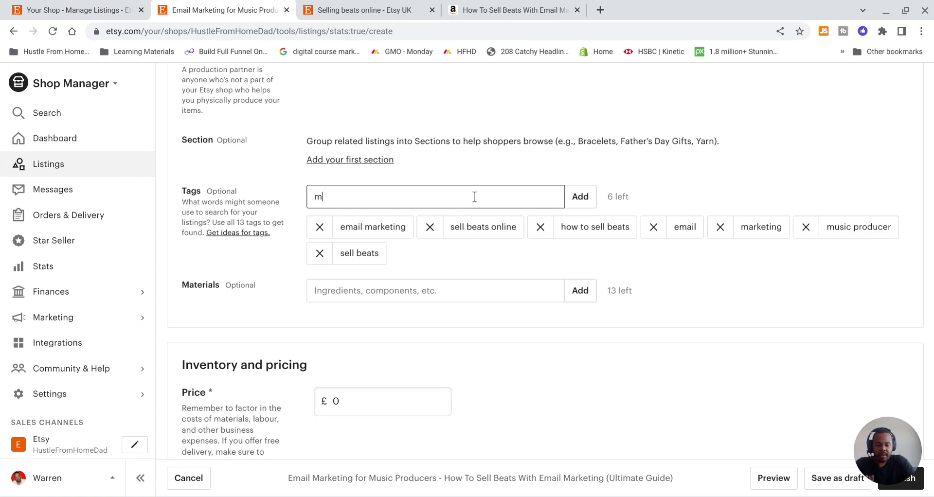
type("ake money off beats")
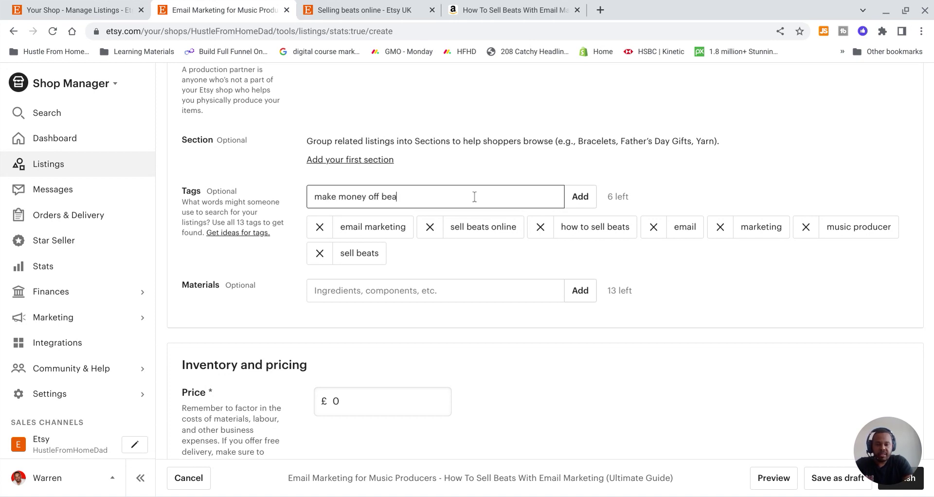
key("Return")
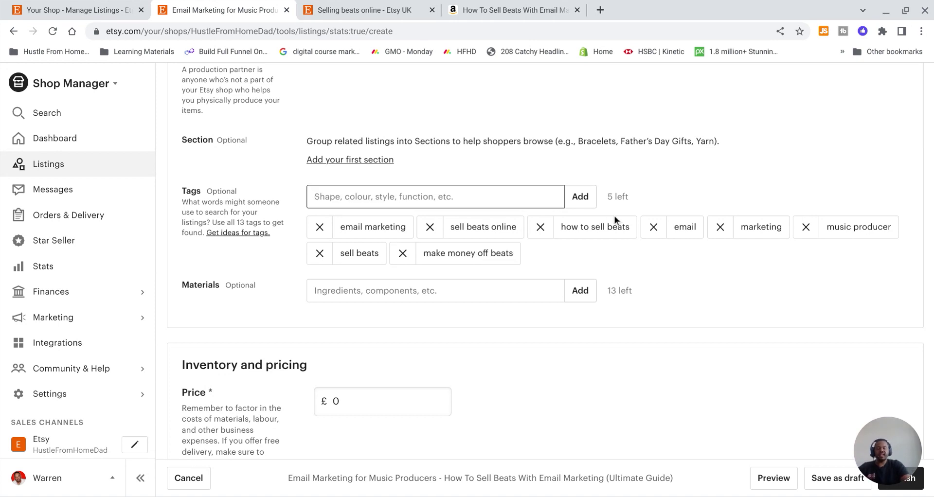
Check the prices of similar ebooks in the Etsy search results for "selling beats online" before pricing the listing
scroll(614, 215, "down", 1)
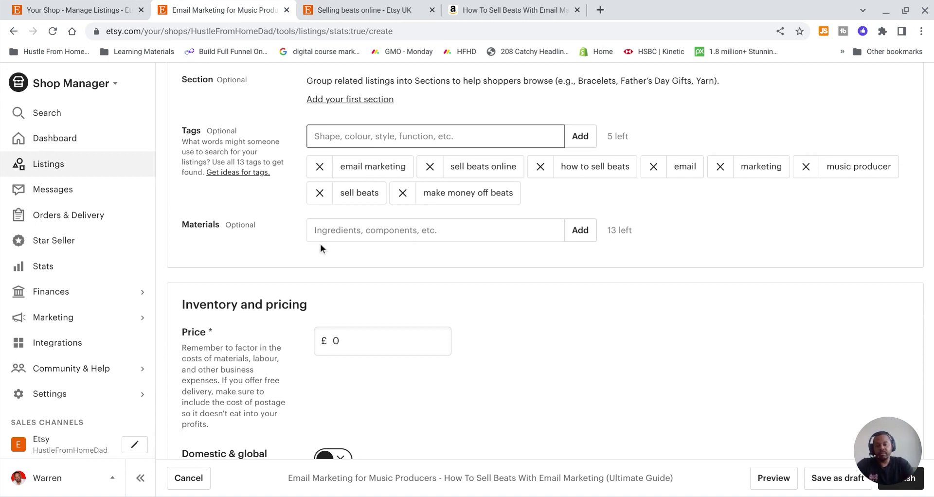
scroll(429, 255, "down", 2)
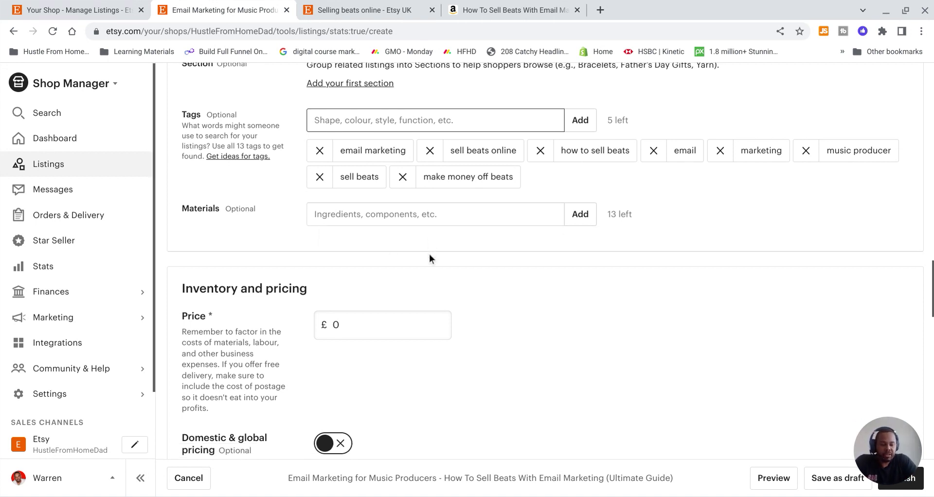
left_click(401, 264)
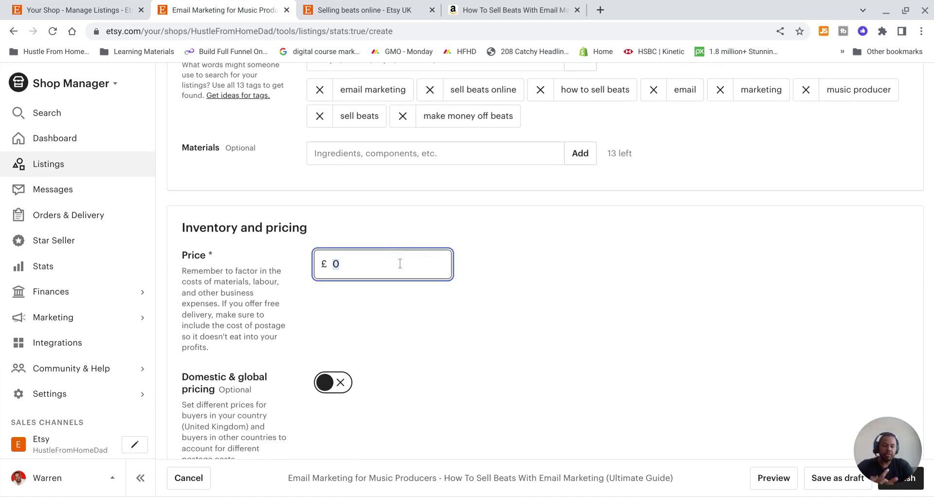
left_click(363, 9)
scroll(392, 277, "down", 3)
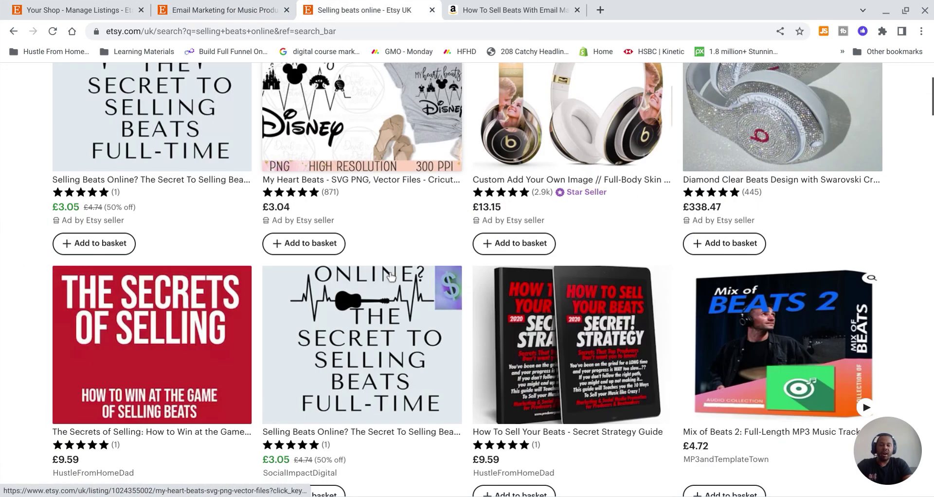
scroll(392, 276, "up", 1)
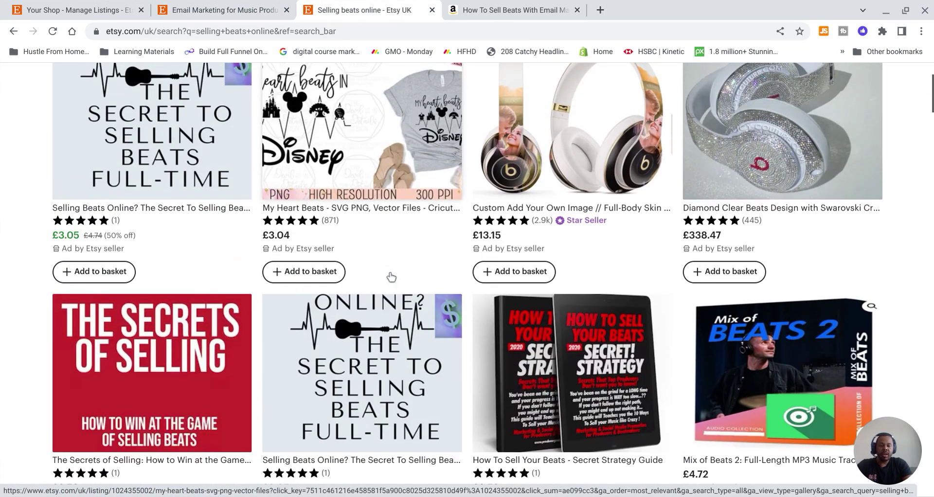
scroll(392, 277, "down", 2)
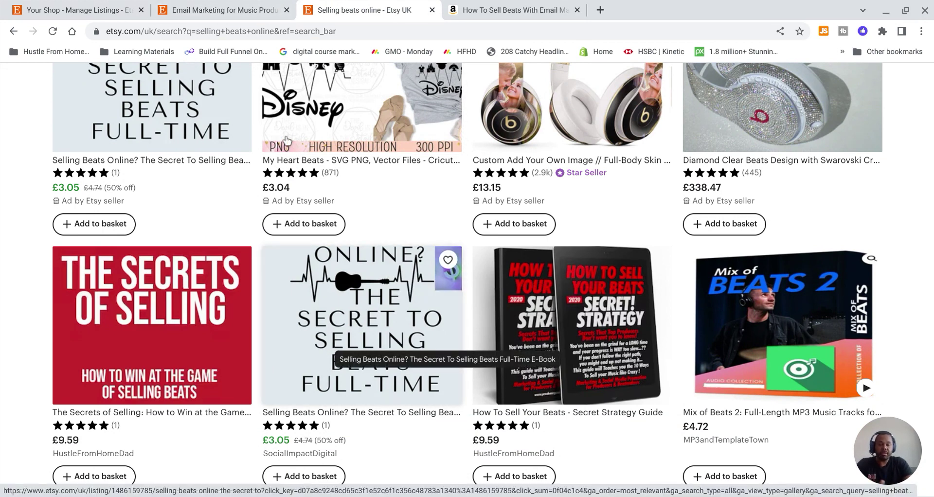
Return to the listing form and set the price to £7.99
left_click(227, 10)
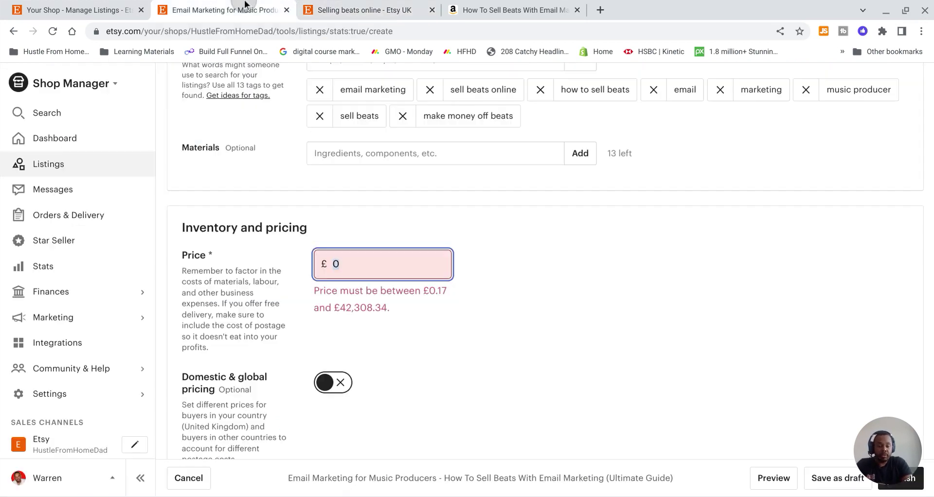
left_click(428, 239)
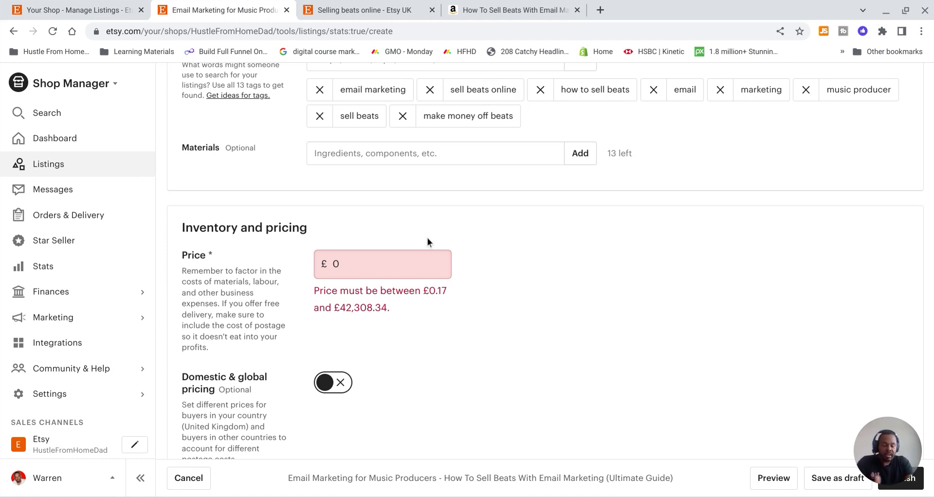
left_click(352, 271)
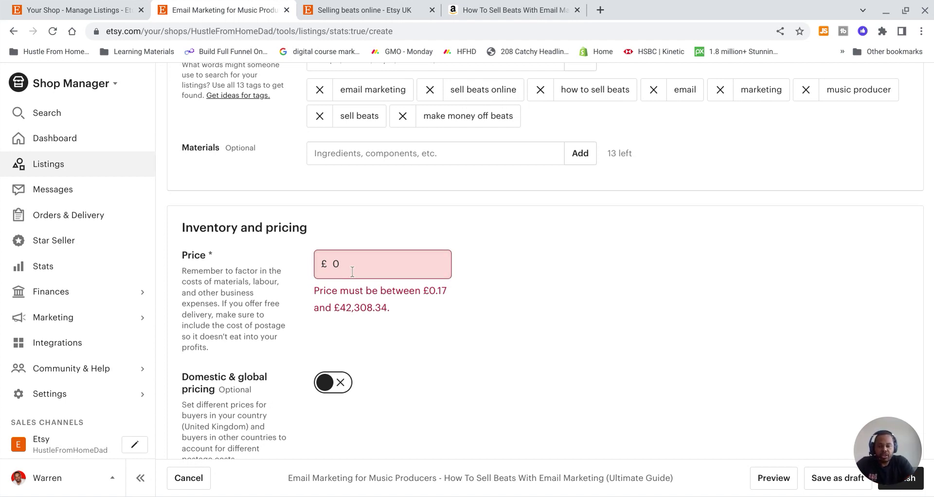
key("BackSpace")
type("7.99")
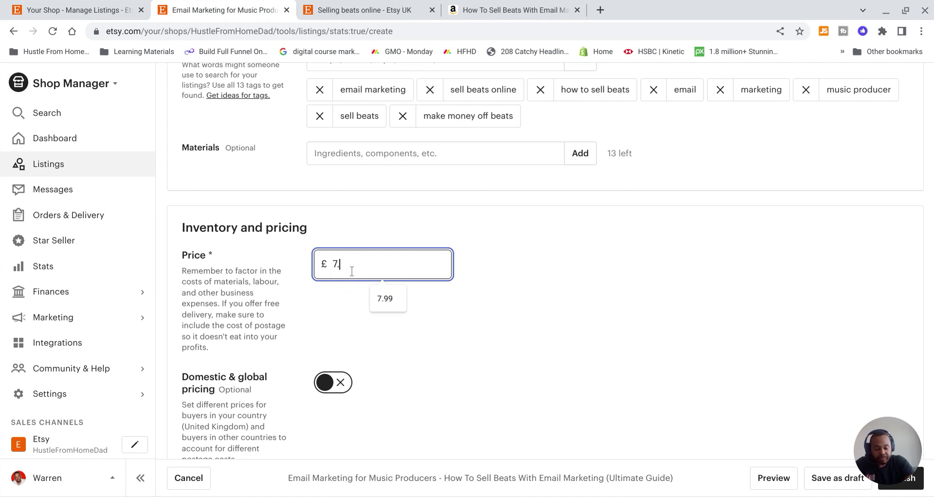
left_click(511, 293)
Set the listing's quantity to 10
scroll(511, 293, "down", 2)
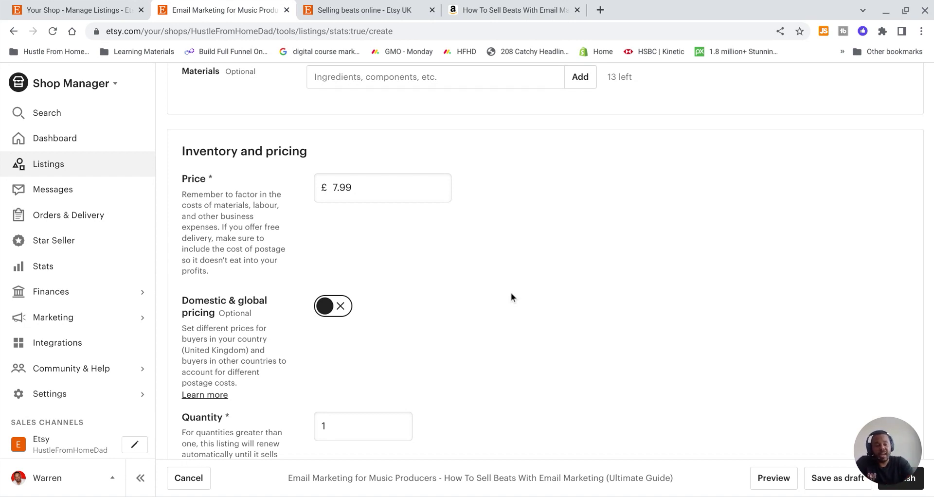
scroll(403, 328, "down", 1)
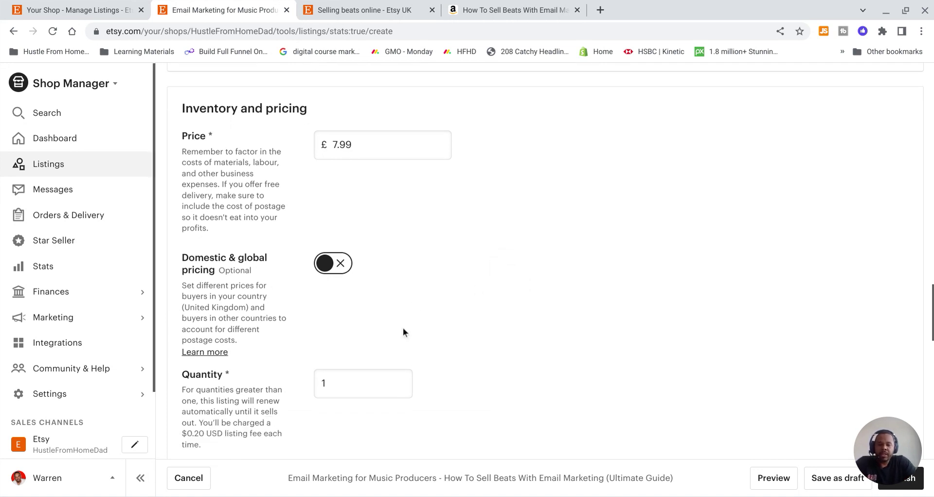
left_click(365, 386)
key("BackSpace")
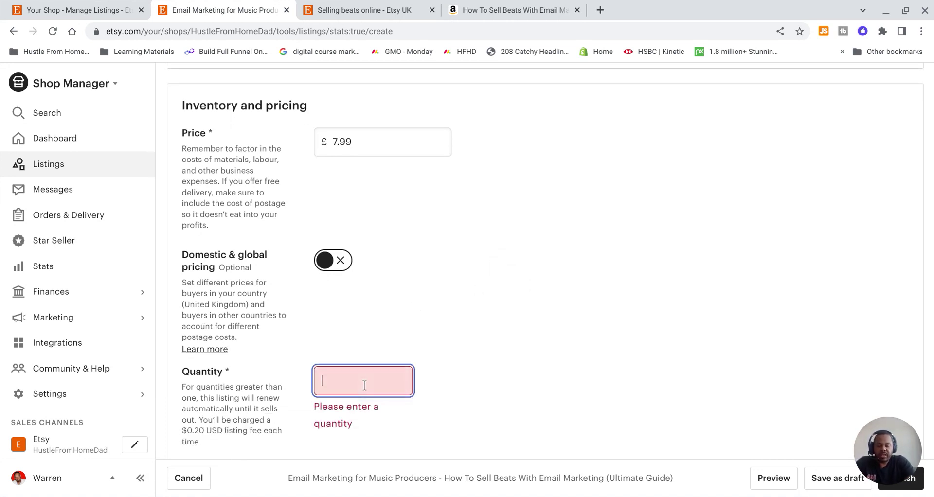
type("10")
left_click(461, 367)
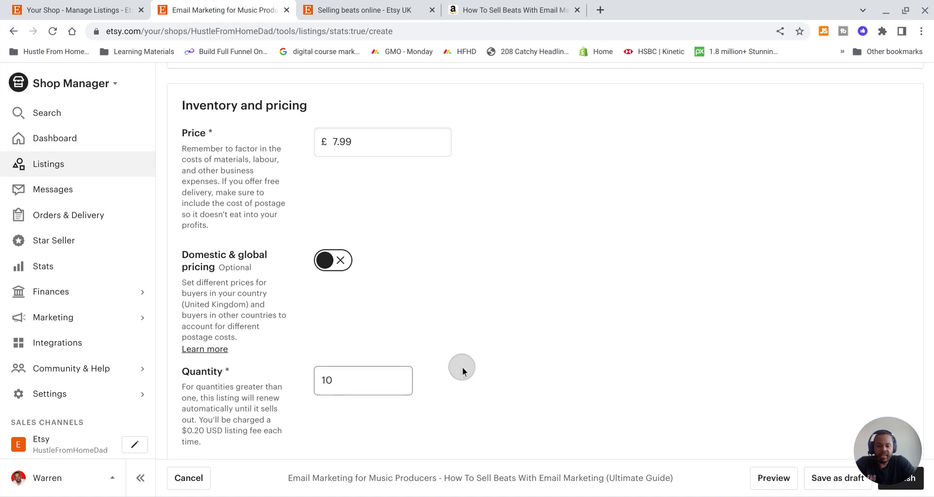
Review the listing's pricing, SKU, variations and personalisation settings, and look through the available delivery options
scroll(462, 372, "down", 2)
left_click(523, 305)
scroll(461, 313, "down", 5)
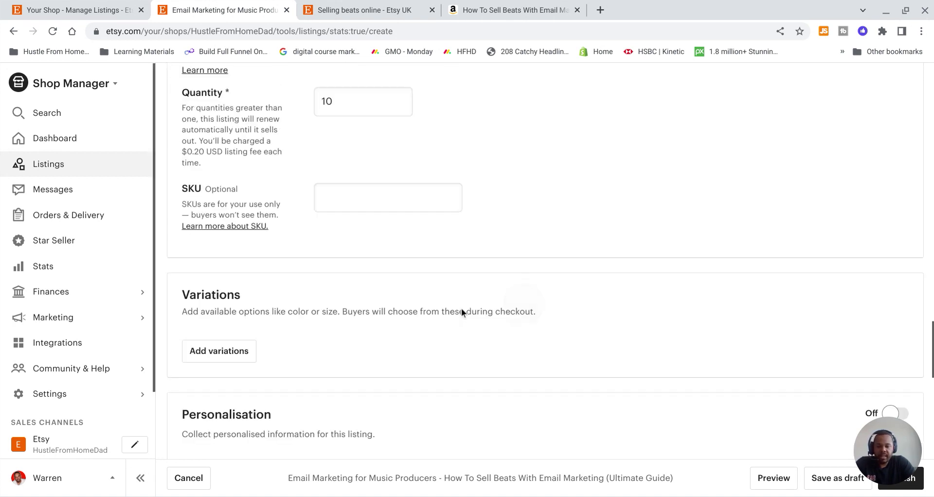
scroll(461, 313, "up", 6)
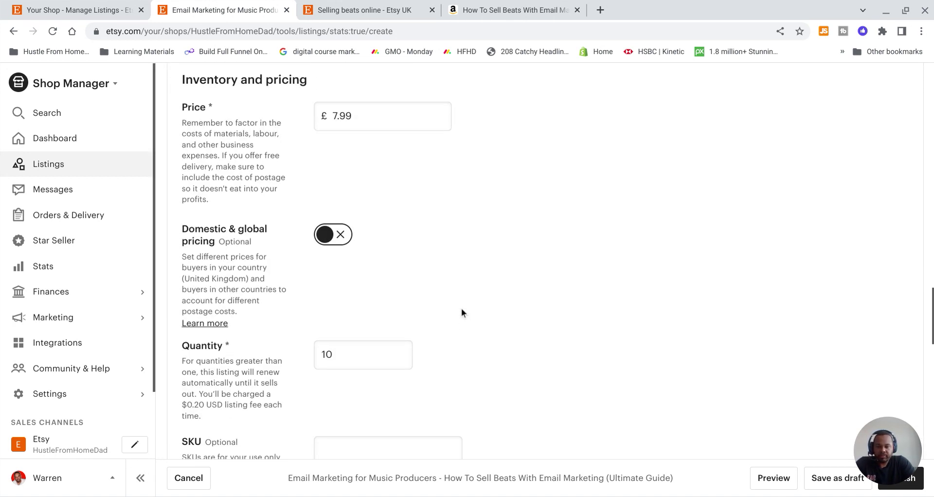
scroll(358, 356, "down", 1)
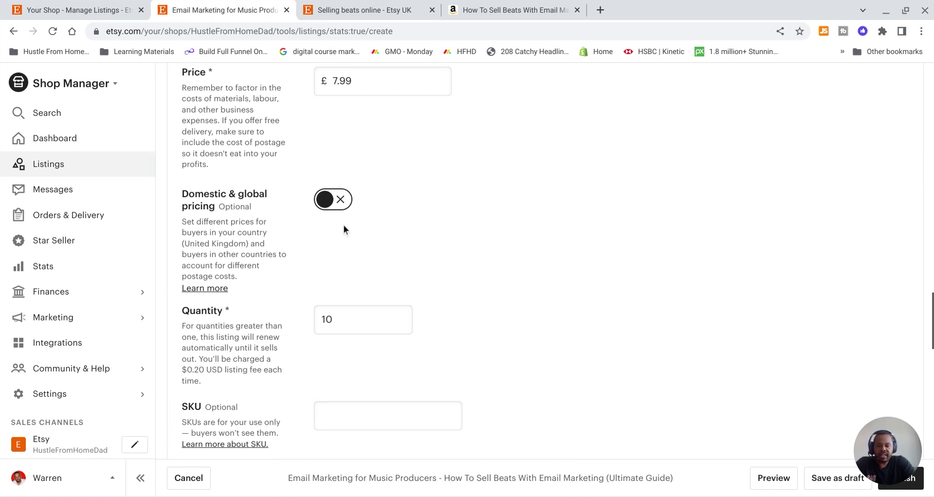
scroll(343, 227, "down", 1)
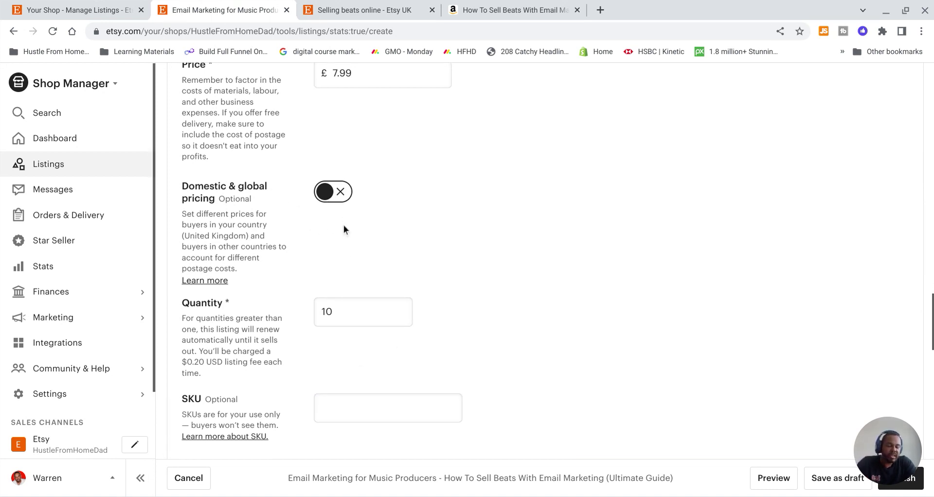
scroll(343, 229, "down", 3)
scroll(344, 228, "up", 13)
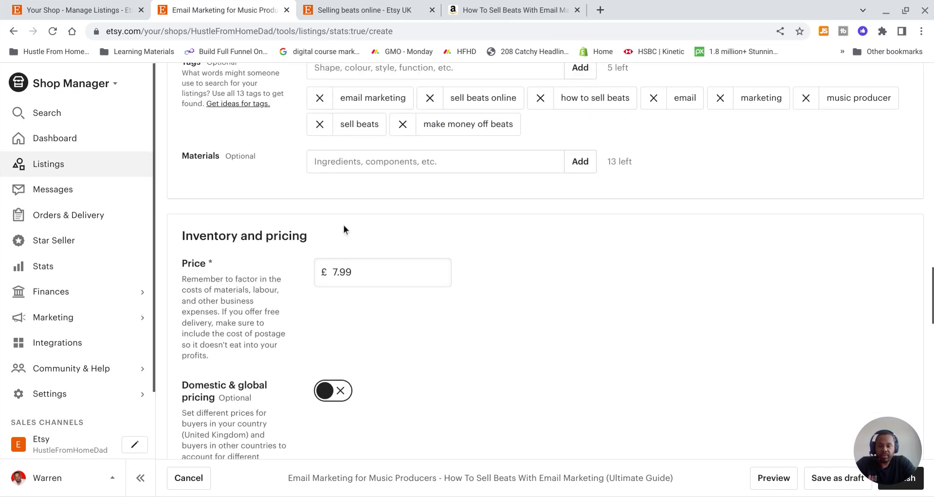
scroll(344, 228, "down", 7)
scroll(344, 228, "down", 8)
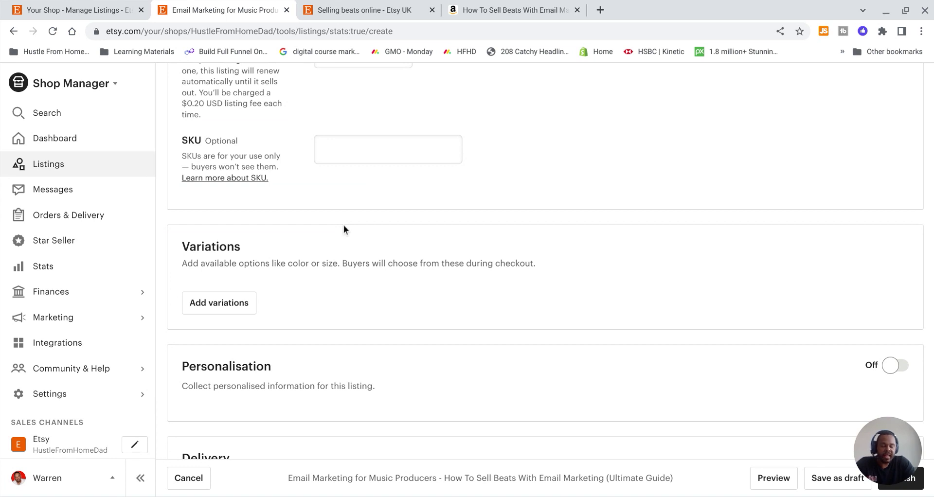
scroll(344, 224, "down", 2)
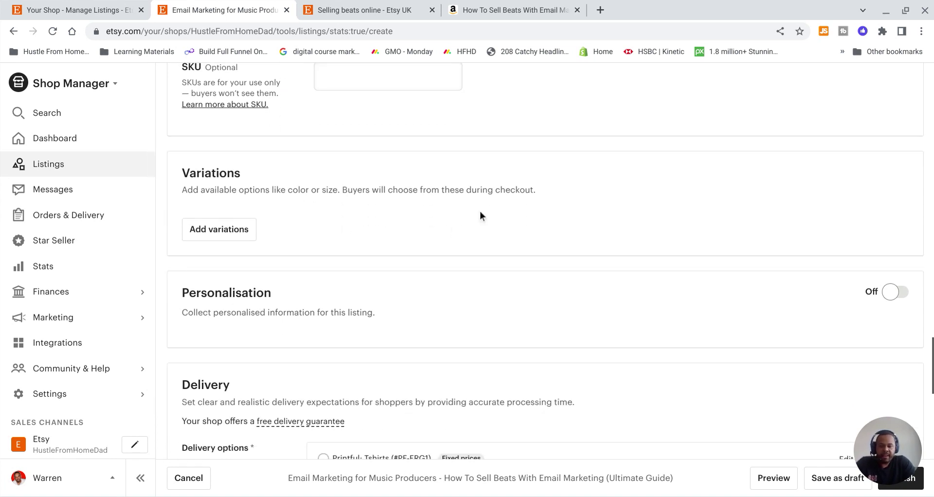
scroll(415, 230, "down", 1)
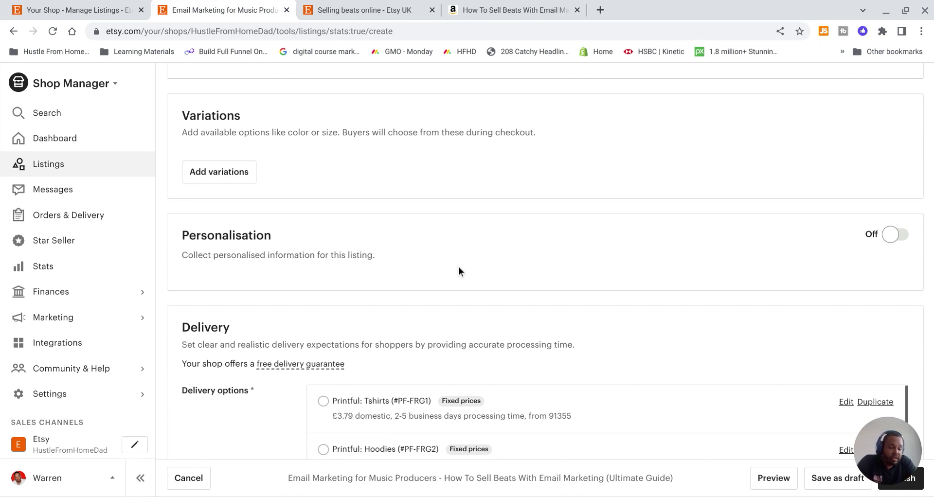
scroll(458, 267, "down", 8)
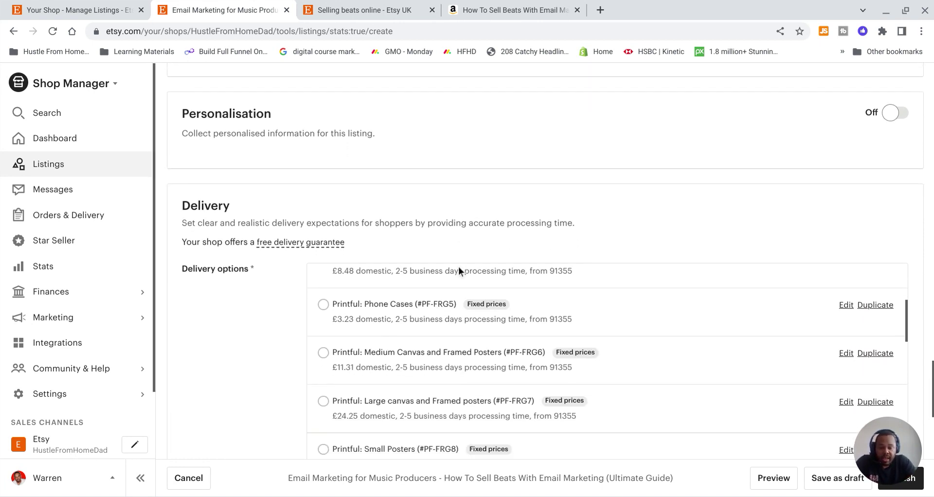
Change the listing's type to Digital so that it is sold as a file buyers download
scroll(231, 336, "down", 5)
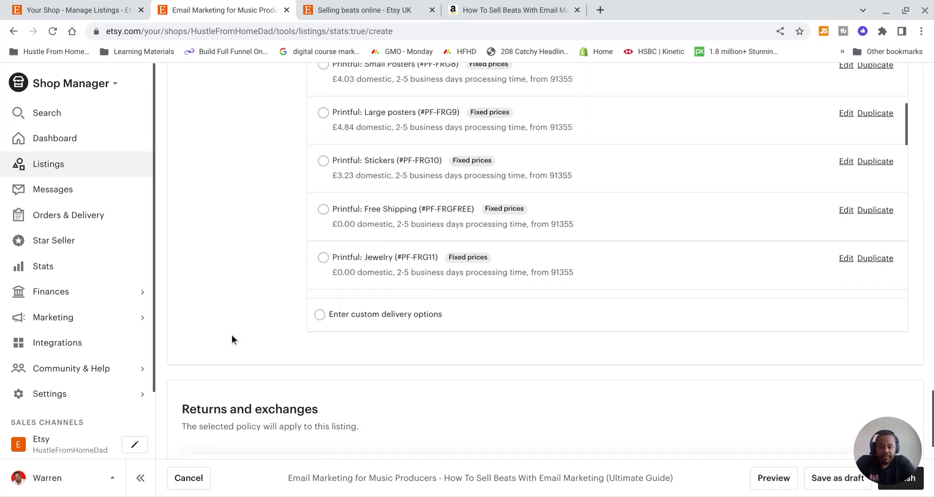
scroll(232, 335, "down", 4)
scroll(231, 335, "up", 10)
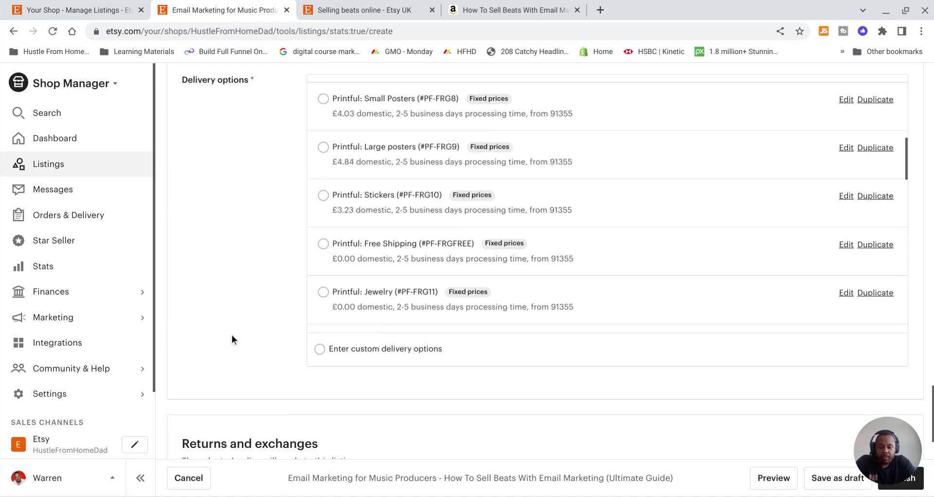
scroll(232, 335, "up", 15)
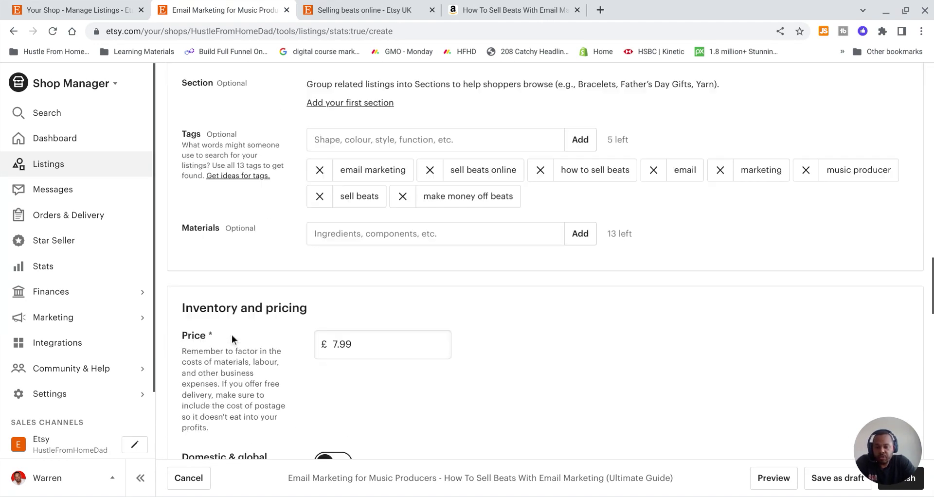
scroll(231, 335, "up", 9)
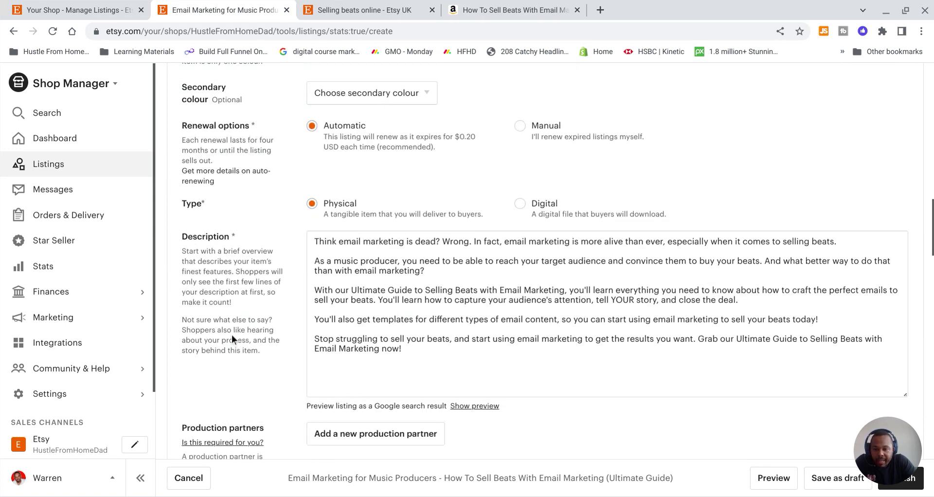
scroll(231, 335, "up", 3)
scroll(231, 334, "down", 2)
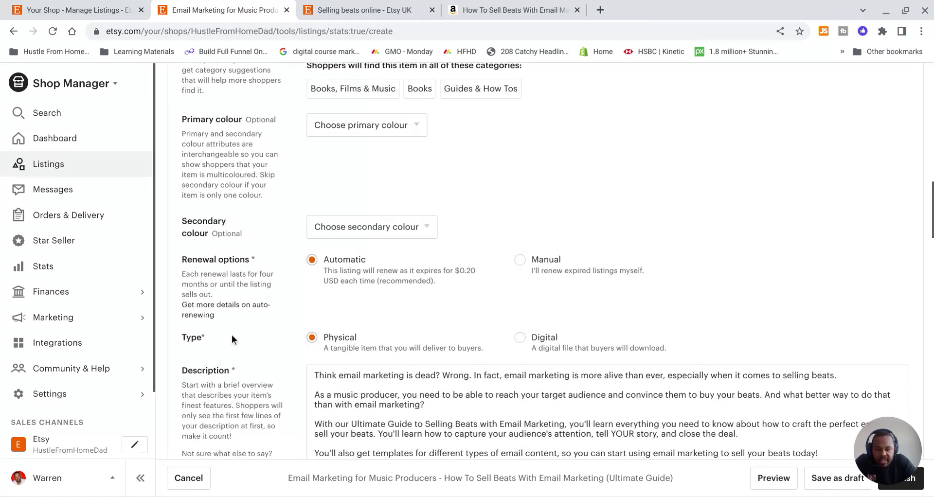
left_click_drag(175, 338, 208, 341)
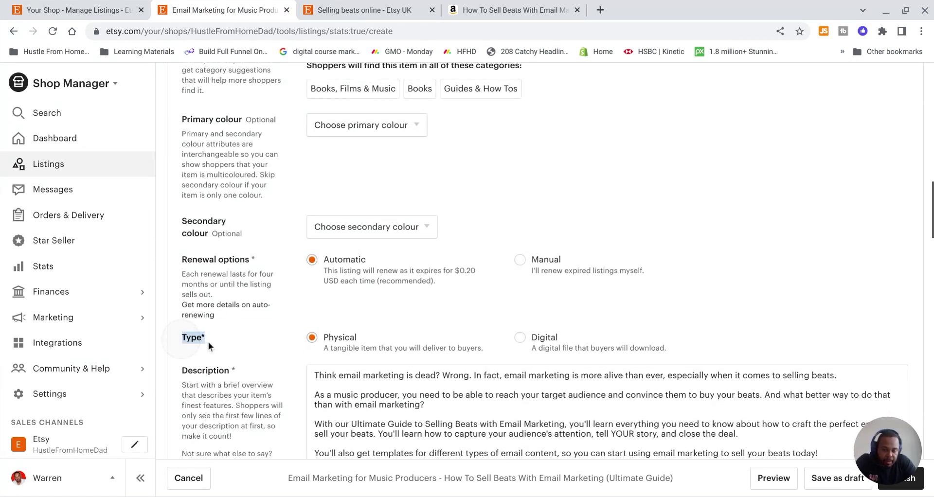
left_click(325, 348)
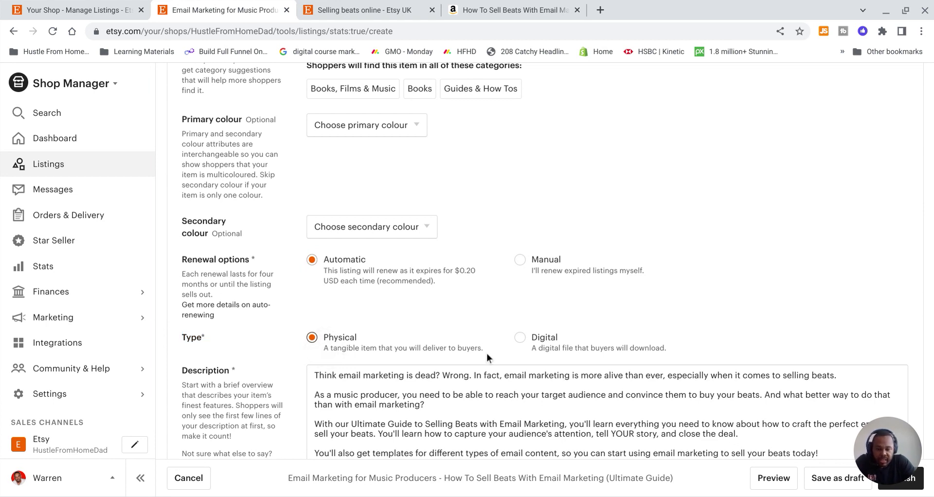
left_click(524, 339)
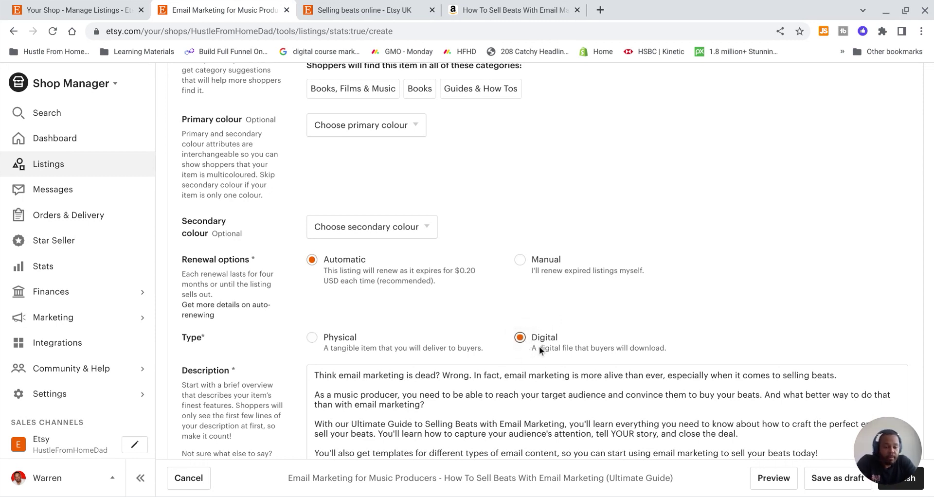
left_click(600, 337)
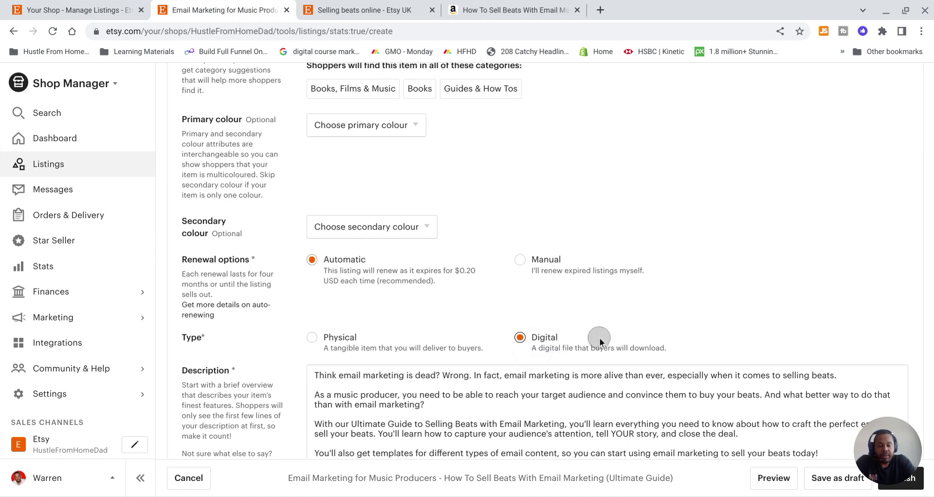
Open the file picker for the listing's digital files and select "How To Sell Beats With Email Marketing (Ultimate Guide)"
scroll(600, 338, "down", 7)
scroll(600, 338, "down", 15)
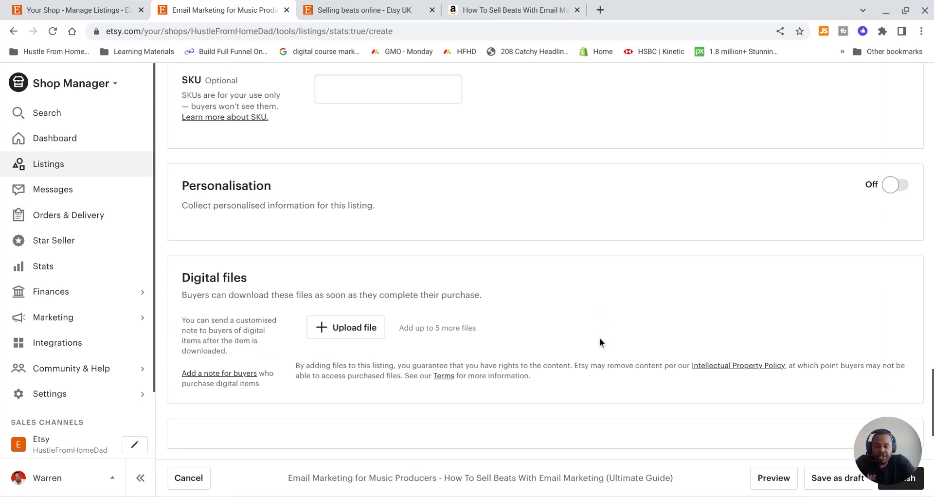
scroll(600, 338, "up", 1)
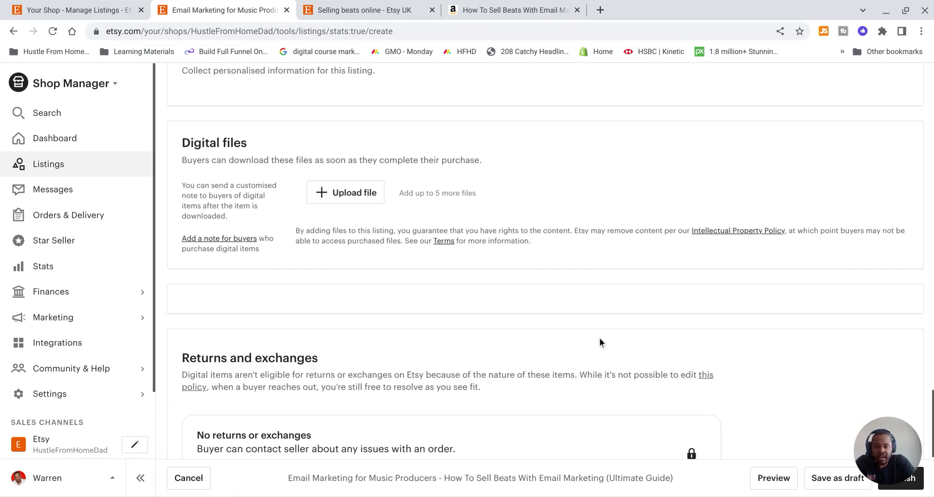
left_click(338, 190)
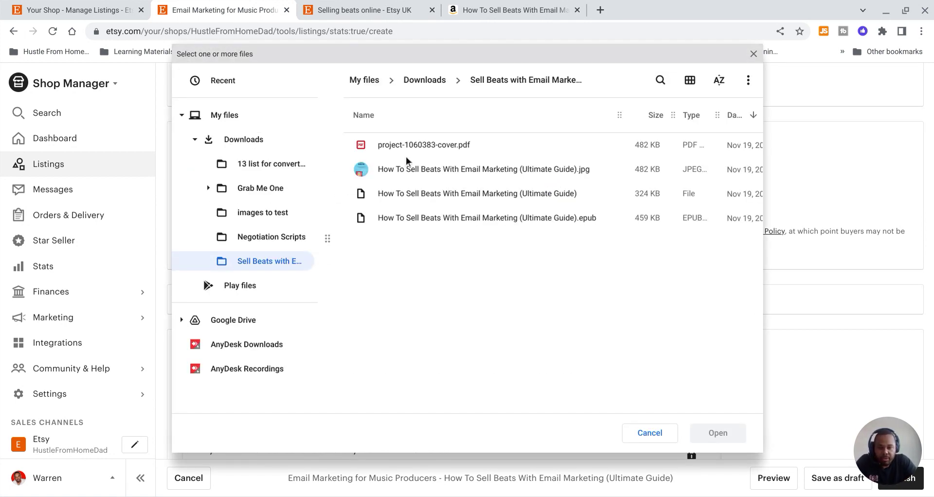
left_click(476, 194)
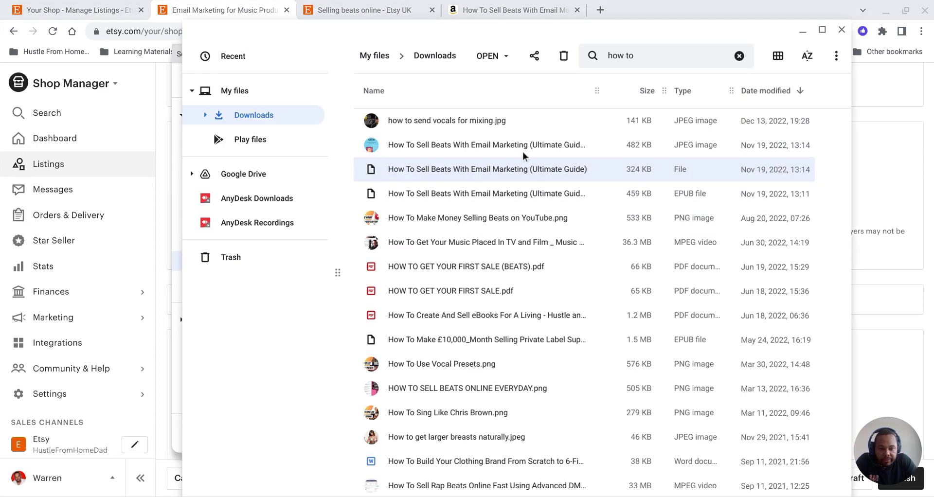
Open the ebook file from the Downloads window to check its pages, and return to the file picker
double_click(500, 171)
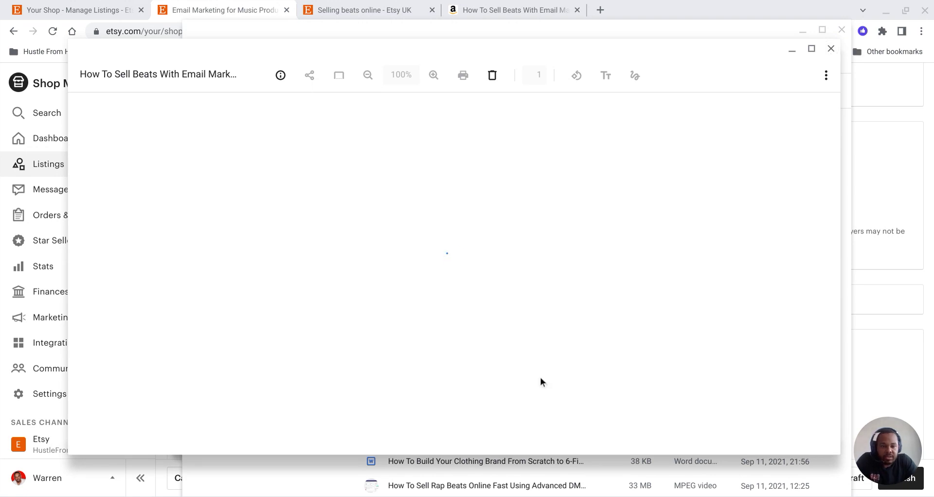
scroll(589, 303, "down", 15)
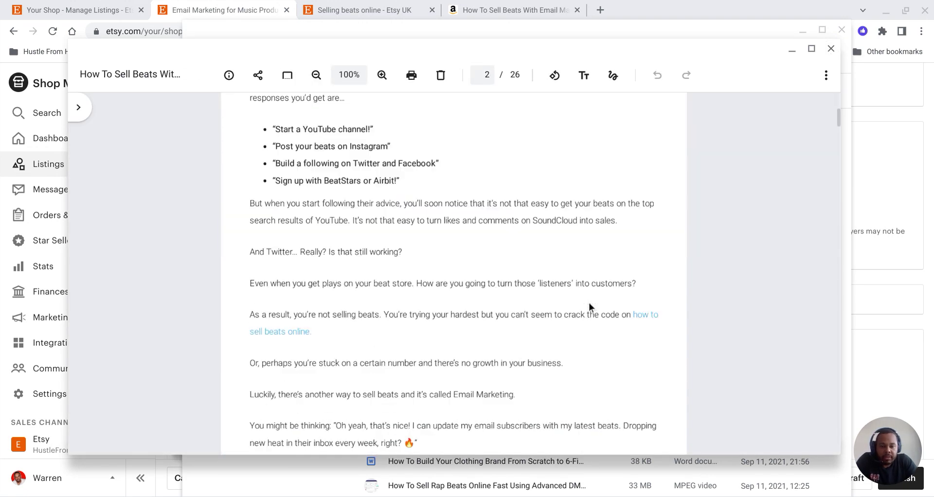
scroll(589, 304, "down", 5)
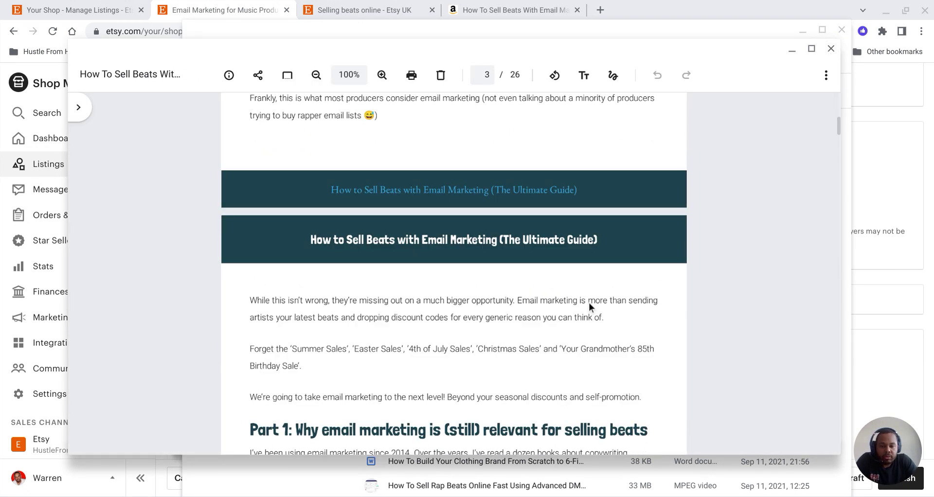
left_click(829, 49)
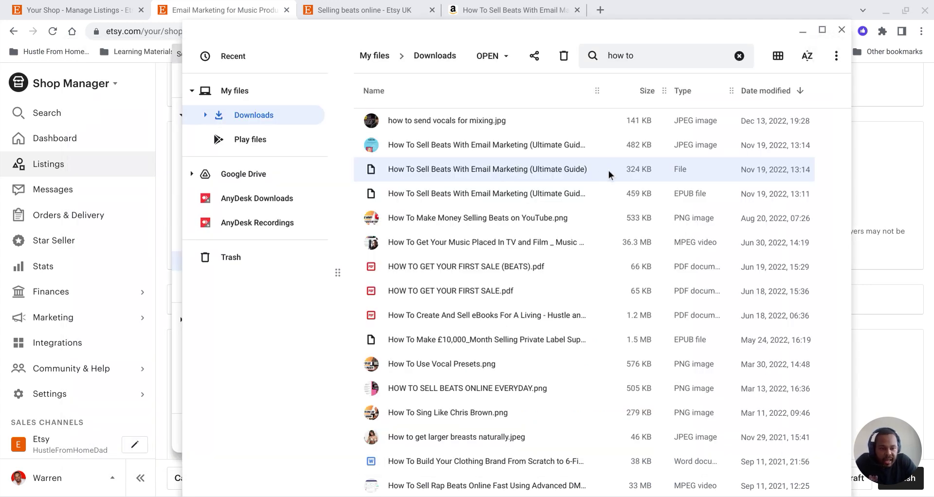
left_click(312, 44)
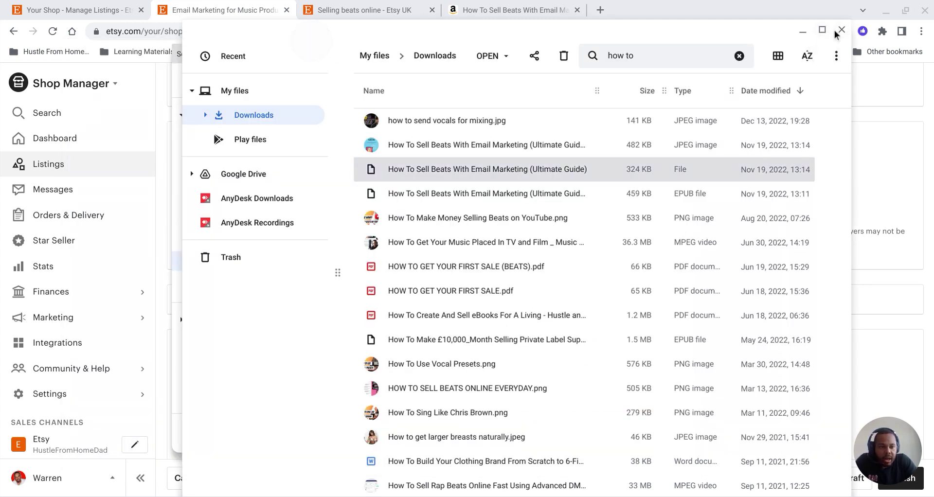
left_click(803, 32)
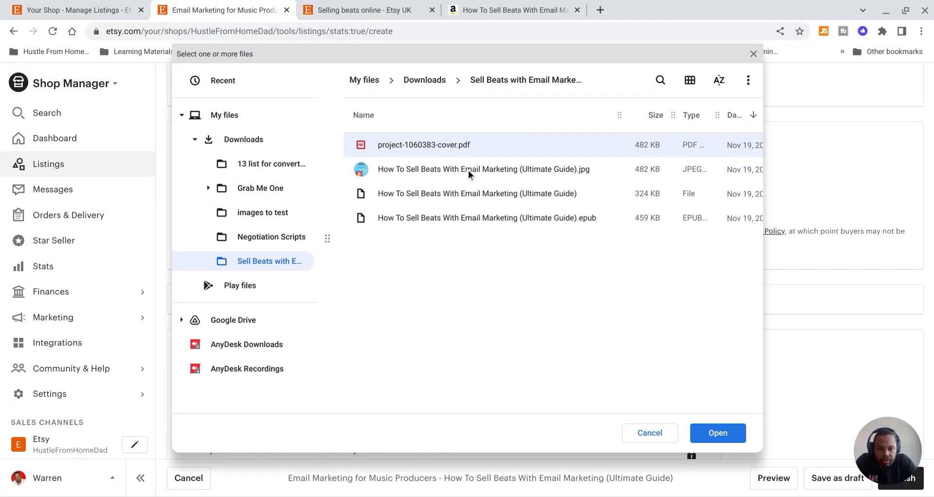
Try to upload "How To Sell Beats With Email Marketing (Ultimate Guide)" as the listing's digital file
left_click(459, 146)
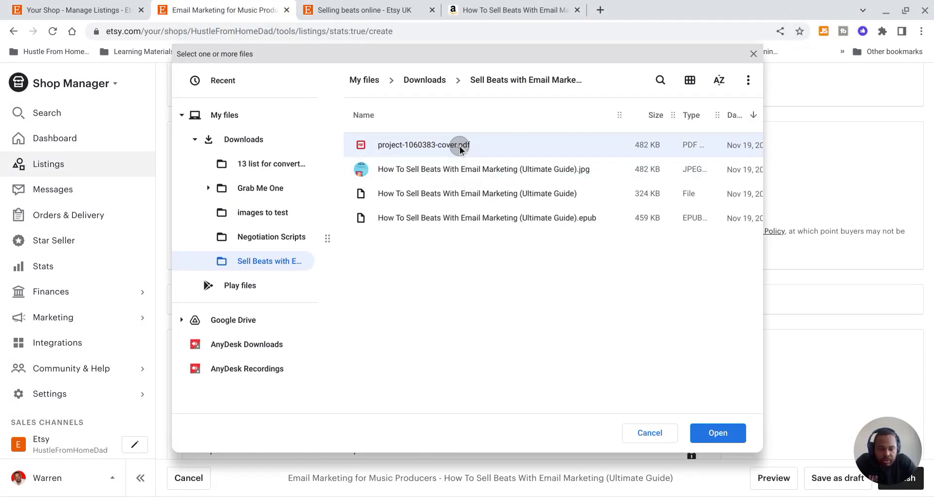
double_click(466, 195)
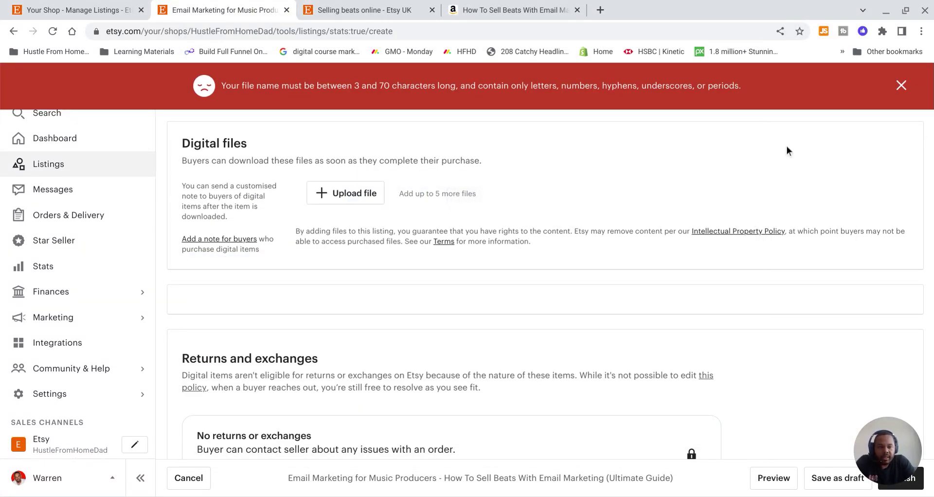
scroll(368, 300, "down", 1)
scroll(360, 336, "up", 3)
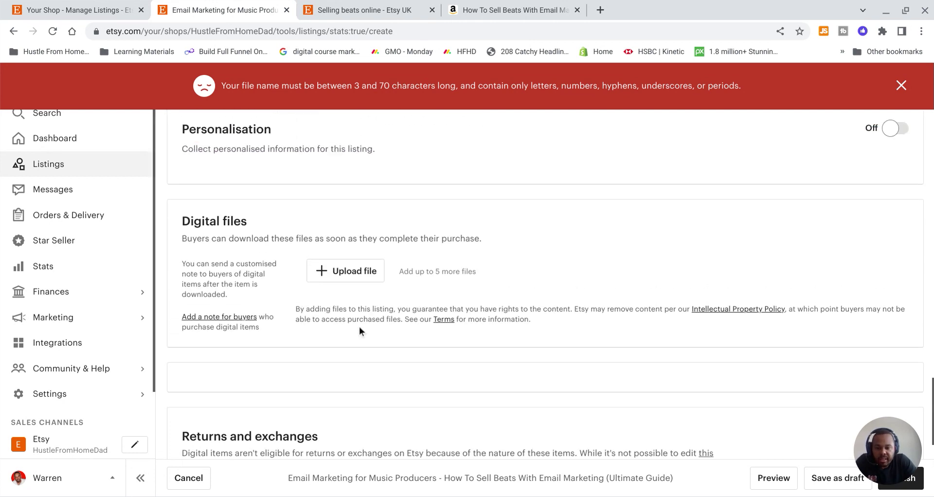
Rename the extensionless ebook file as "Sell Beats With Email Marketing" in the file picker and upload it to the listing's digital files
left_click(349, 273)
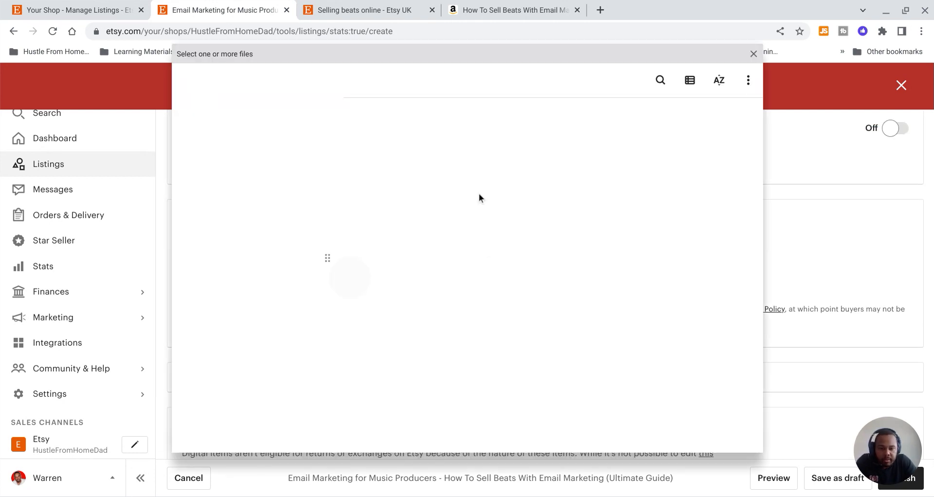
right_click(458, 193)
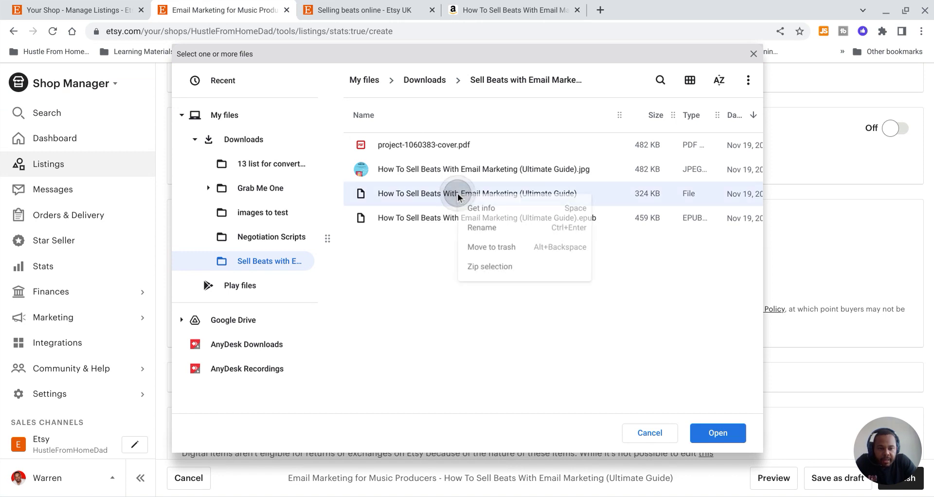
left_click(488, 225)
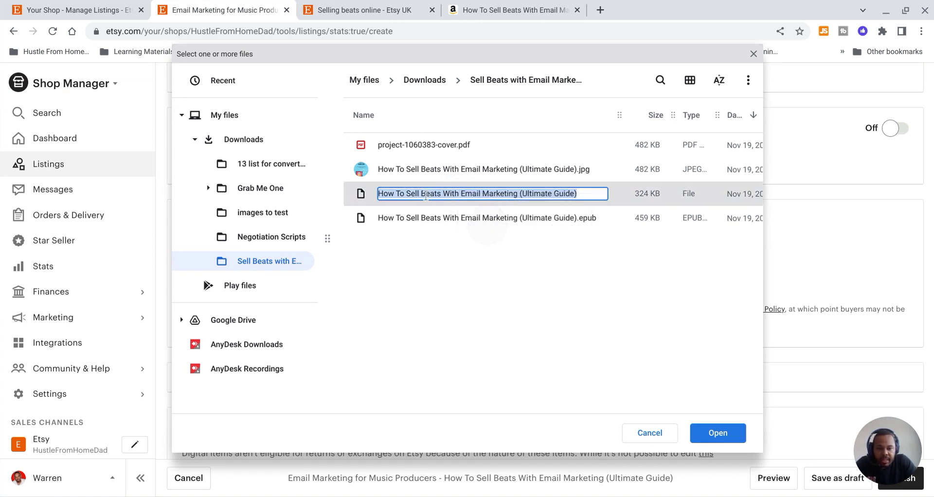
left_click(407, 193)
key("BackSpace")
key("BackSpace")
key("BackSpace")
key("BackSpace")
key("BackSpace")
key("BackSpace")
key("BackSpace")
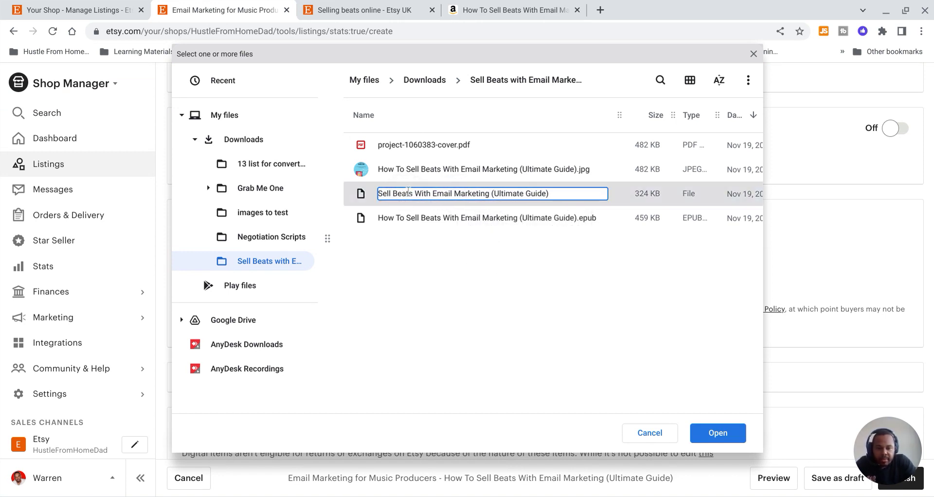
left_click(552, 195)
key("BackSpace")
key("BackSpace")
key("BackSpace")
key("BackSpace")
key("BackSpace")
key("BackSpace")
key("BackSpace")
key("BackSpace")
key("BackSpace")
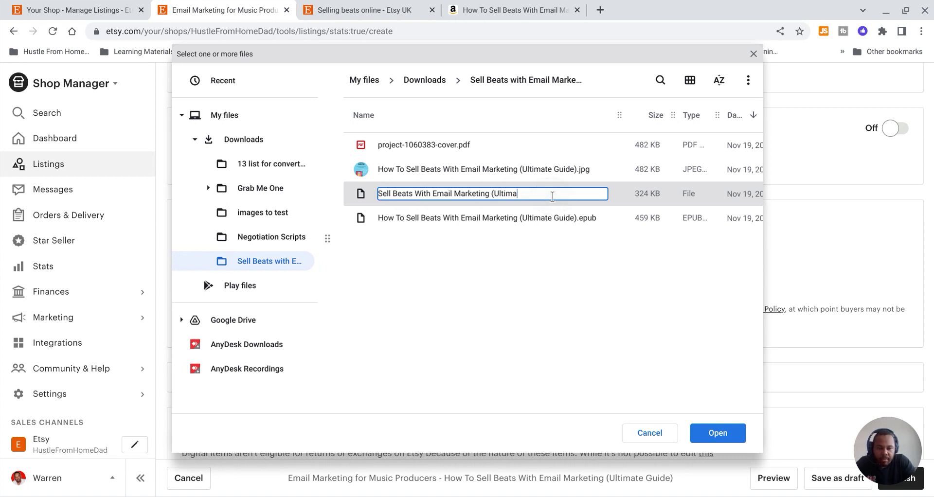
key("BackSpace")
key("BackSpace")
key("BackSpace")
key("BackSpace")
key("BackSpace")
left_click(726, 273)
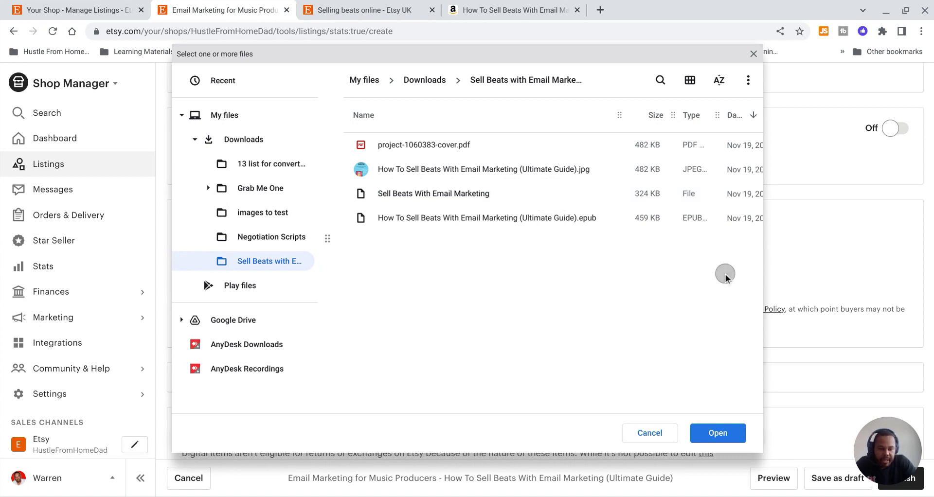
double_click(437, 190)
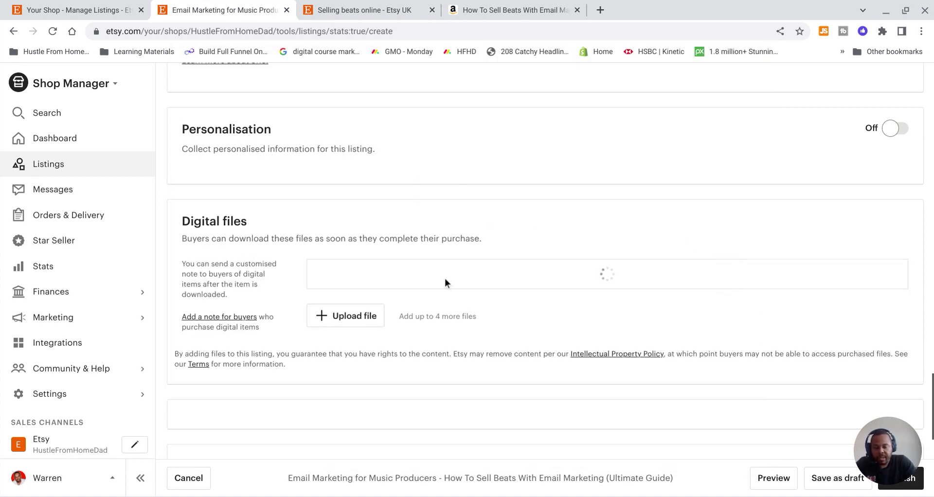
scroll(544, 290, "down", 1)
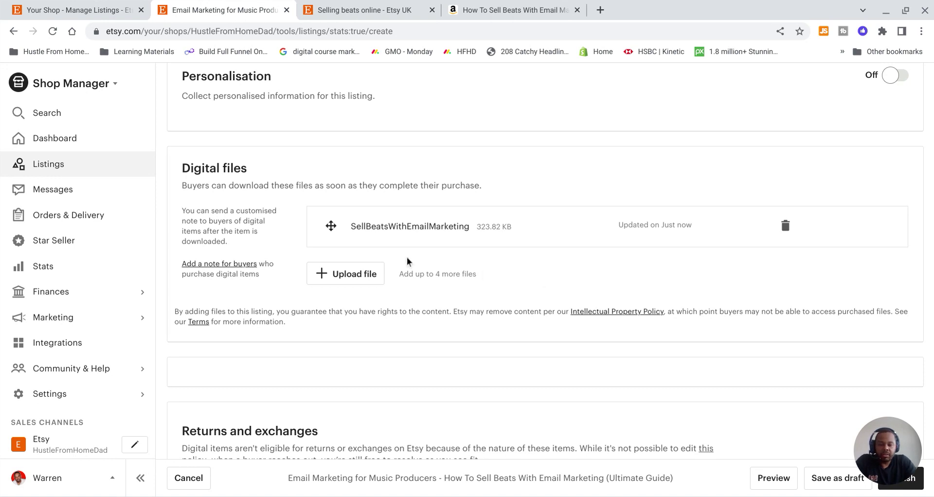
Search the Downloads folder for "sell" and upload The Wealthy Producer.pdf from the Sell Beats Online folder as an additional digital file
left_click(358, 274)
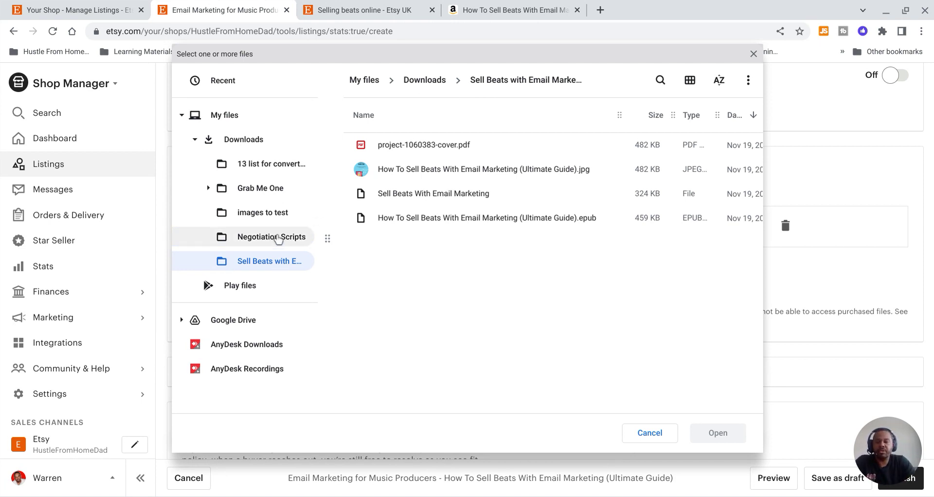
left_click(240, 139)
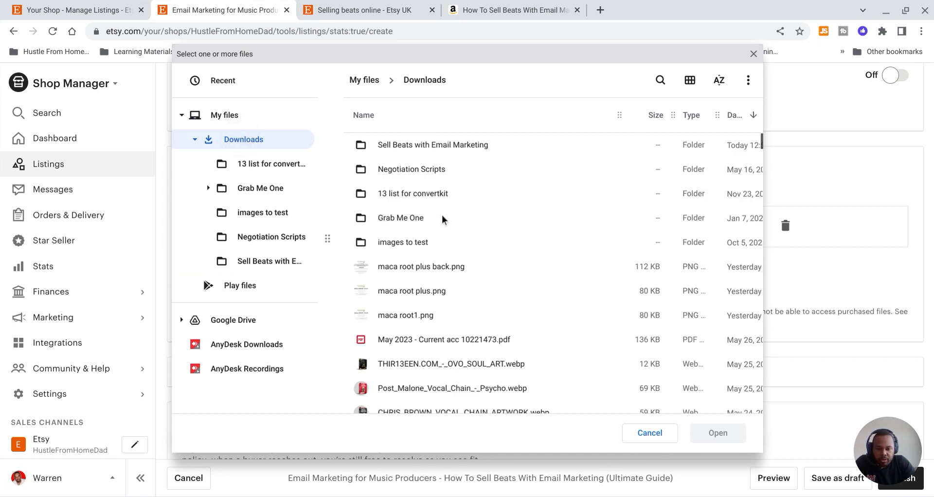
left_click(660, 80)
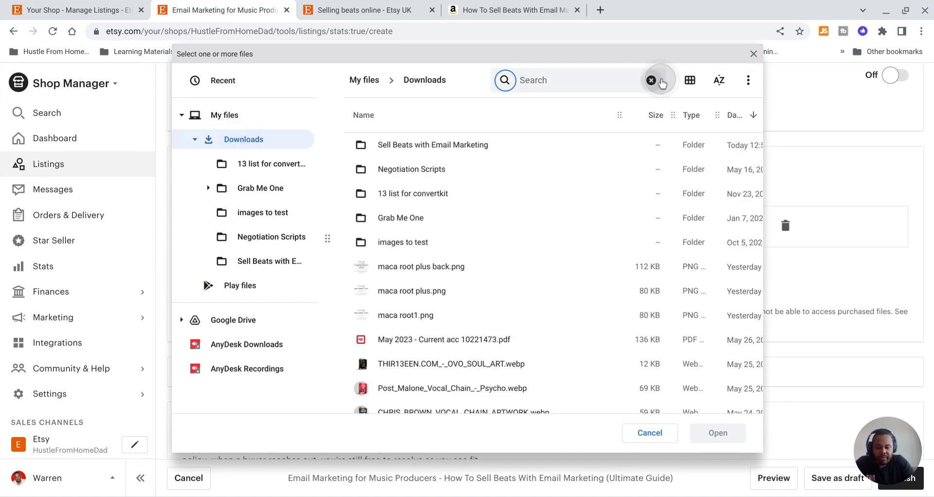
key("BackSpace")
left_click(586, 77)
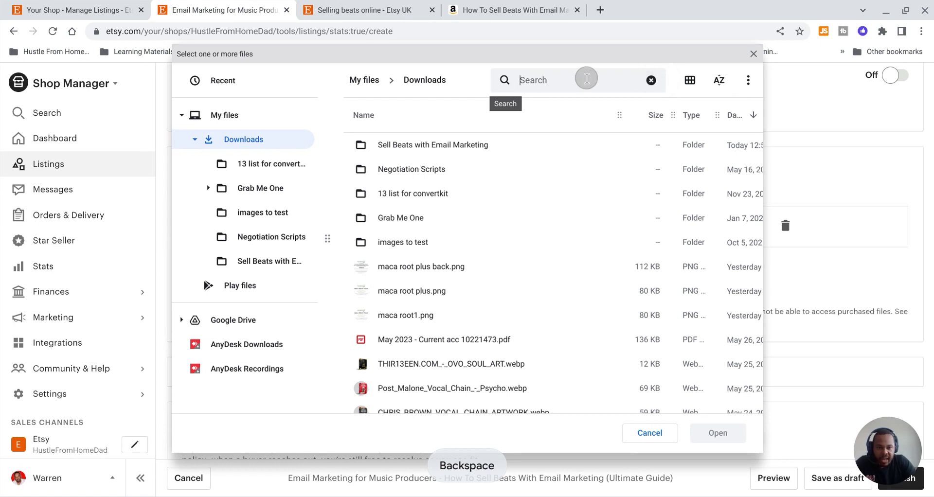
type("sell")
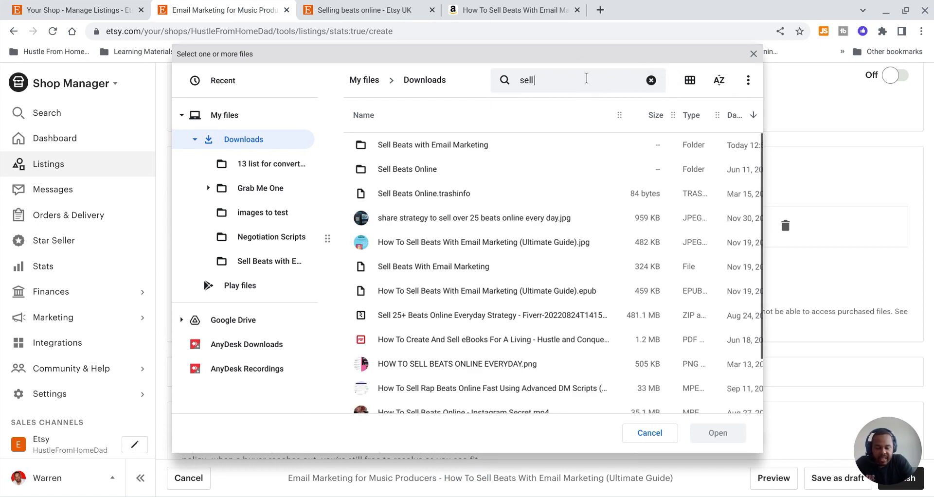
double_click(398, 176)
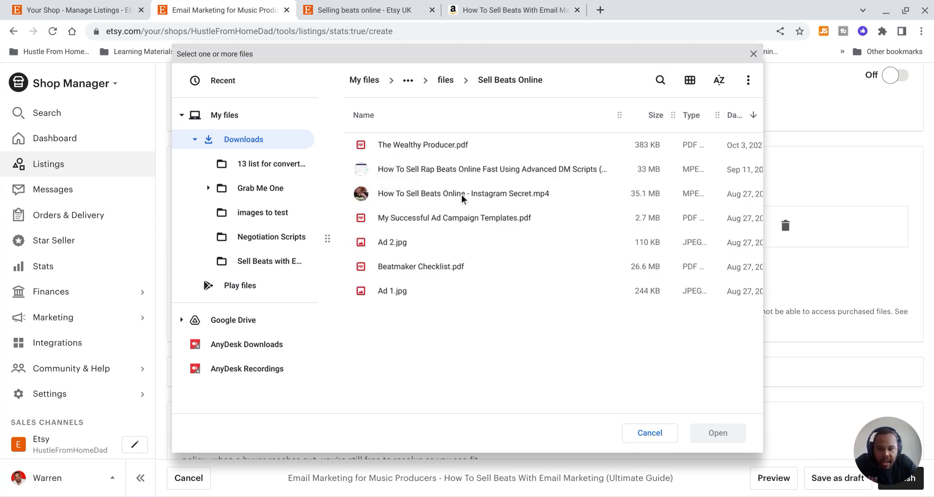
left_click(437, 148)
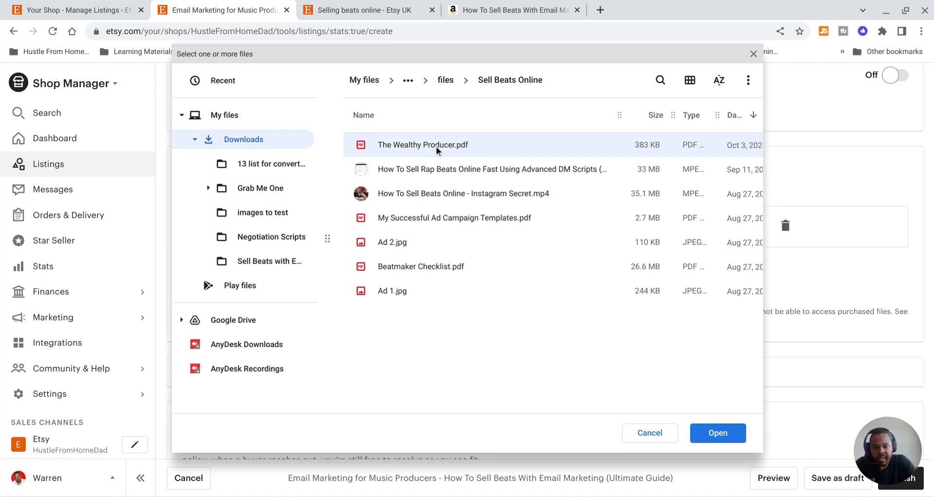
double_click(436, 147)
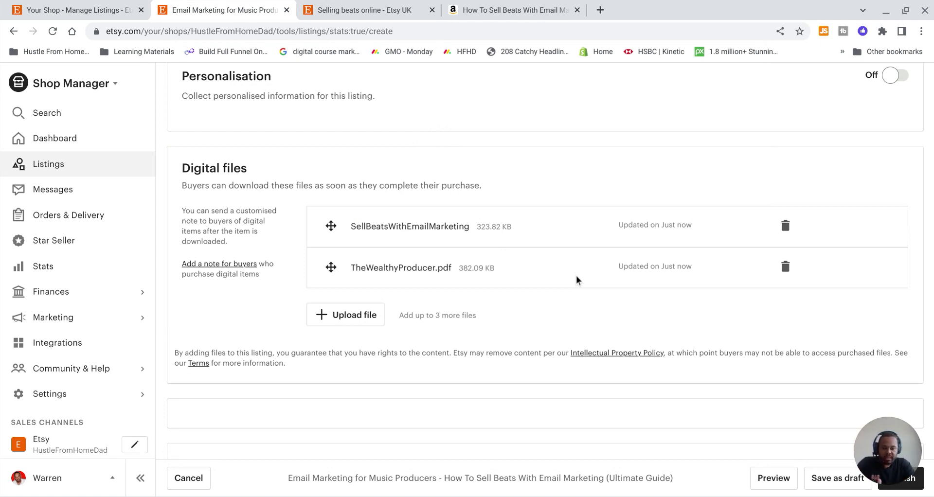
Publish the new ebook listing and agree to its US$0.20 non-refundable listing fee
scroll(577, 280, "down", 3)
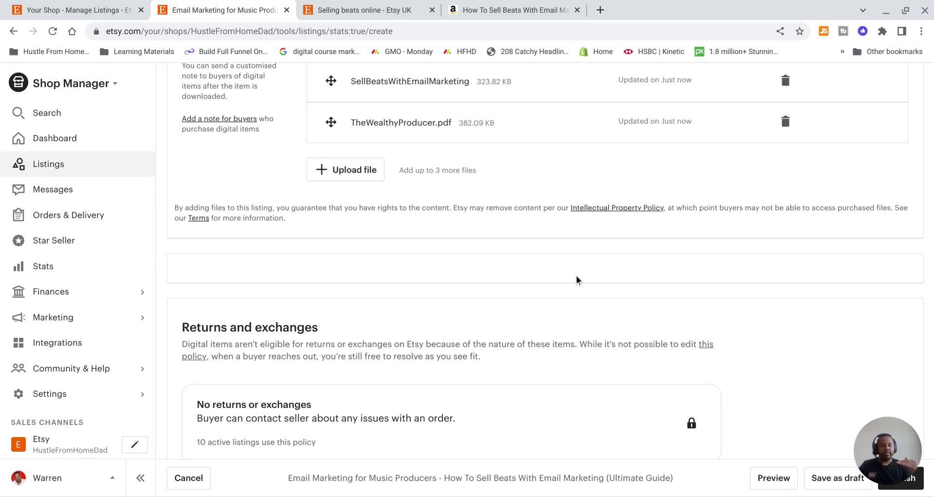
scroll(576, 280, "down", 2)
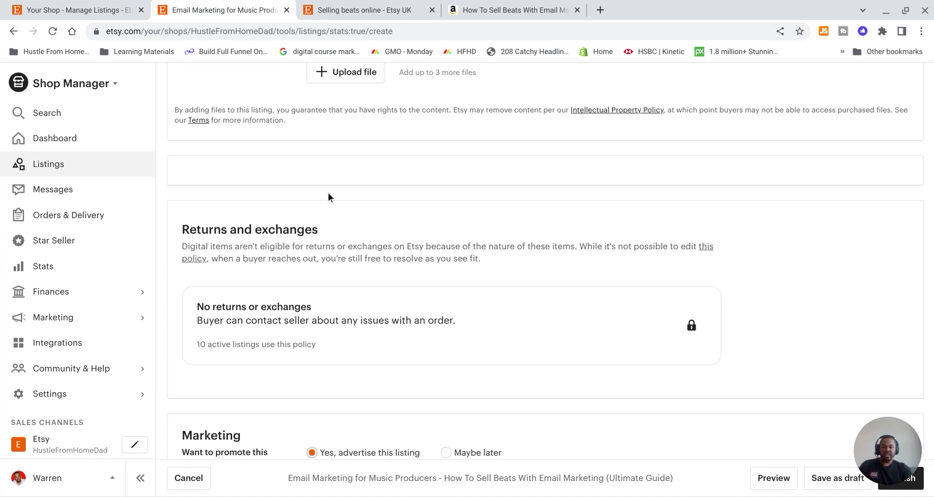
scroll(328, 194, "down", 1)
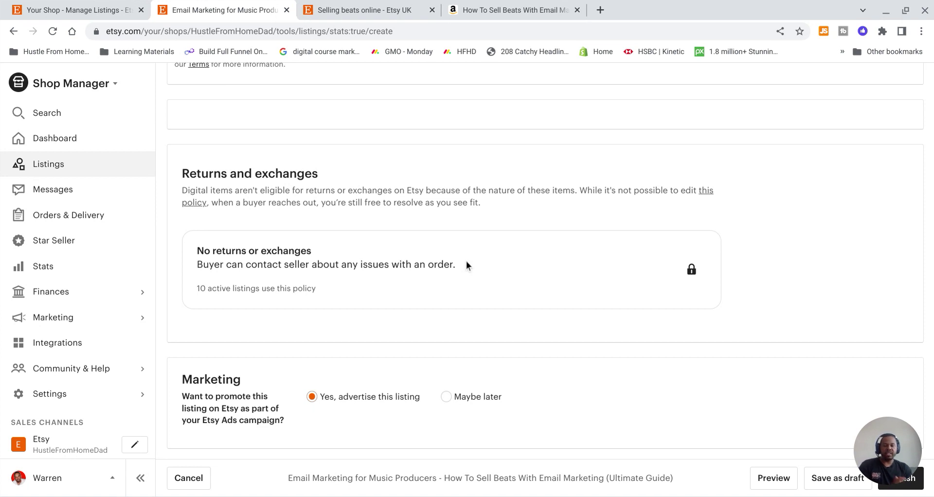
scroll(467, 261, "down", 1)
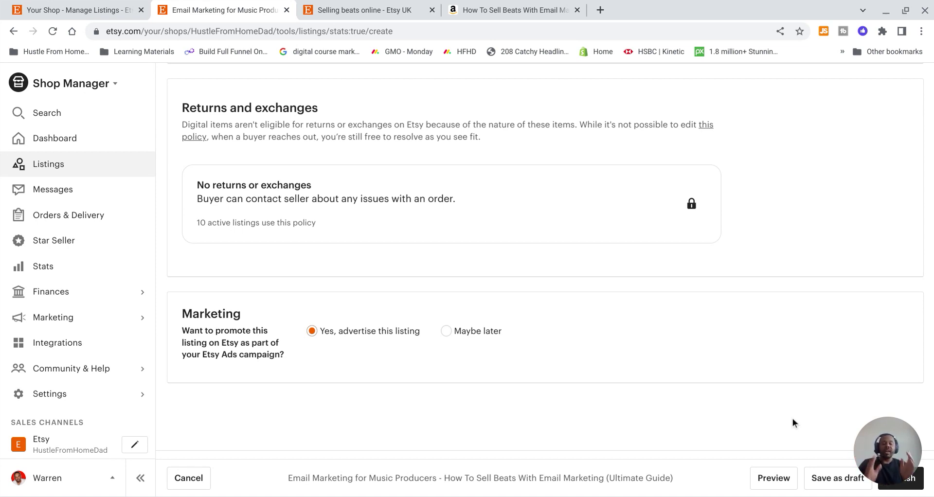
left_click(909, 486)
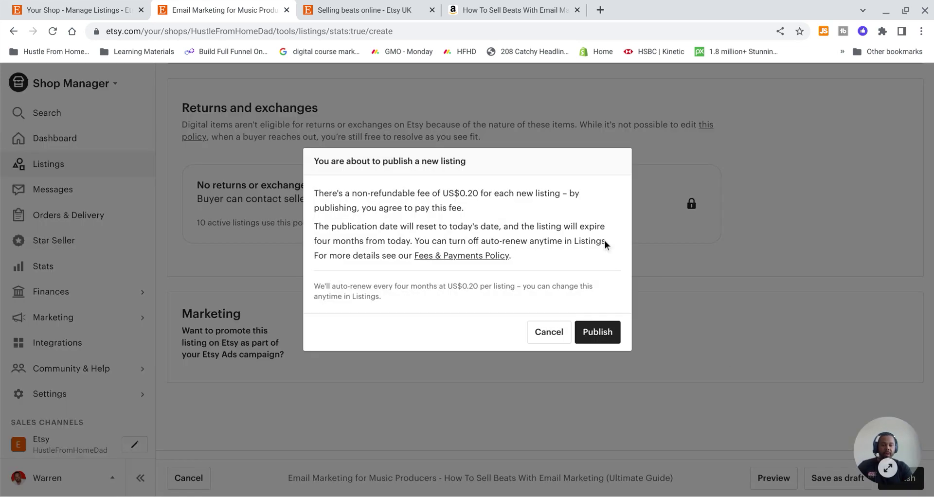
left_click(602, 331)
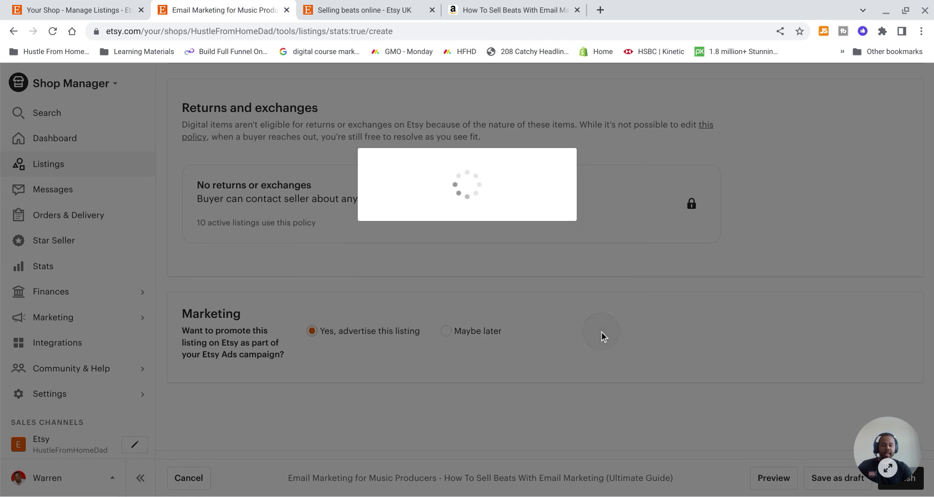